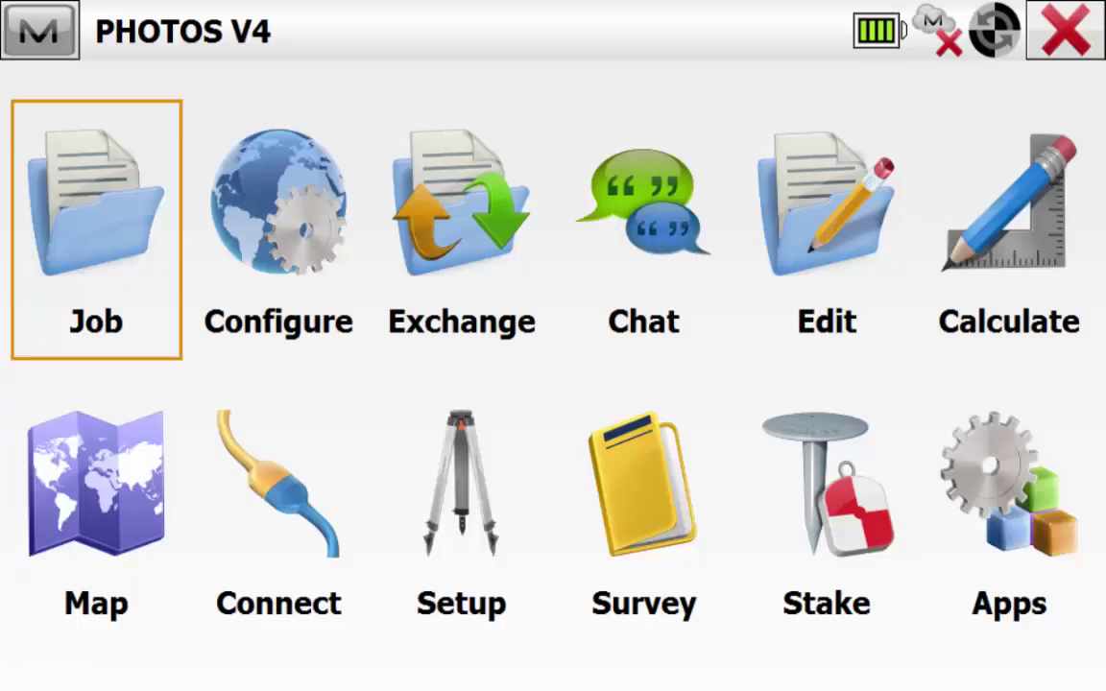
Step: Check the installed MAGNET Field version information
left_click(38, 30)
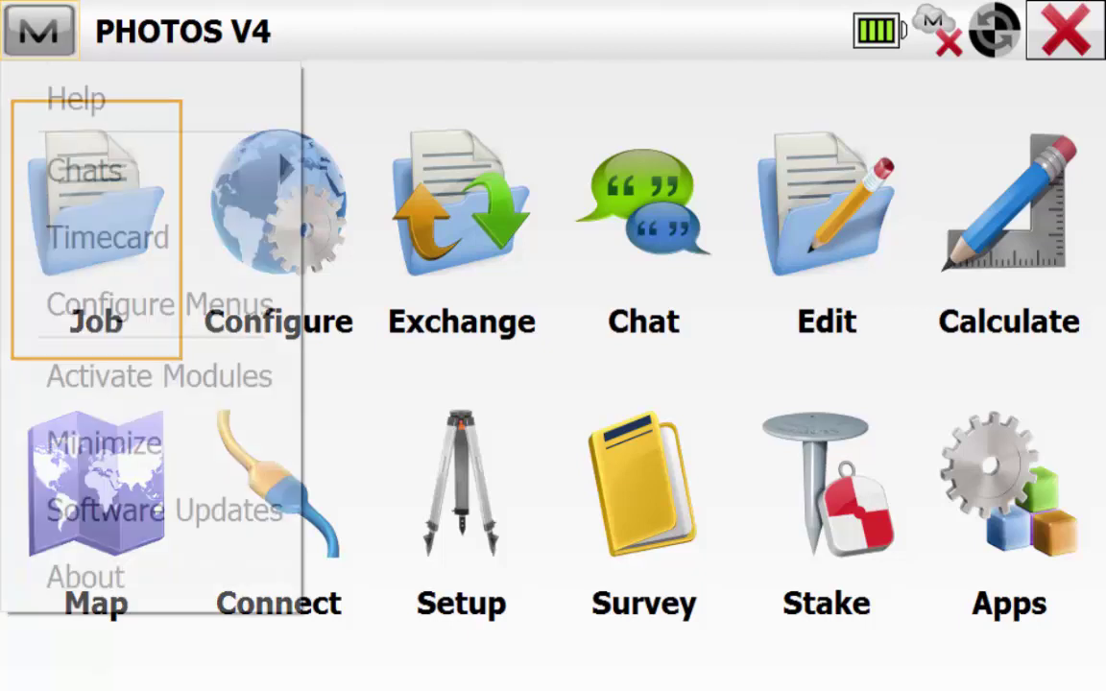
left_click(85, 576)
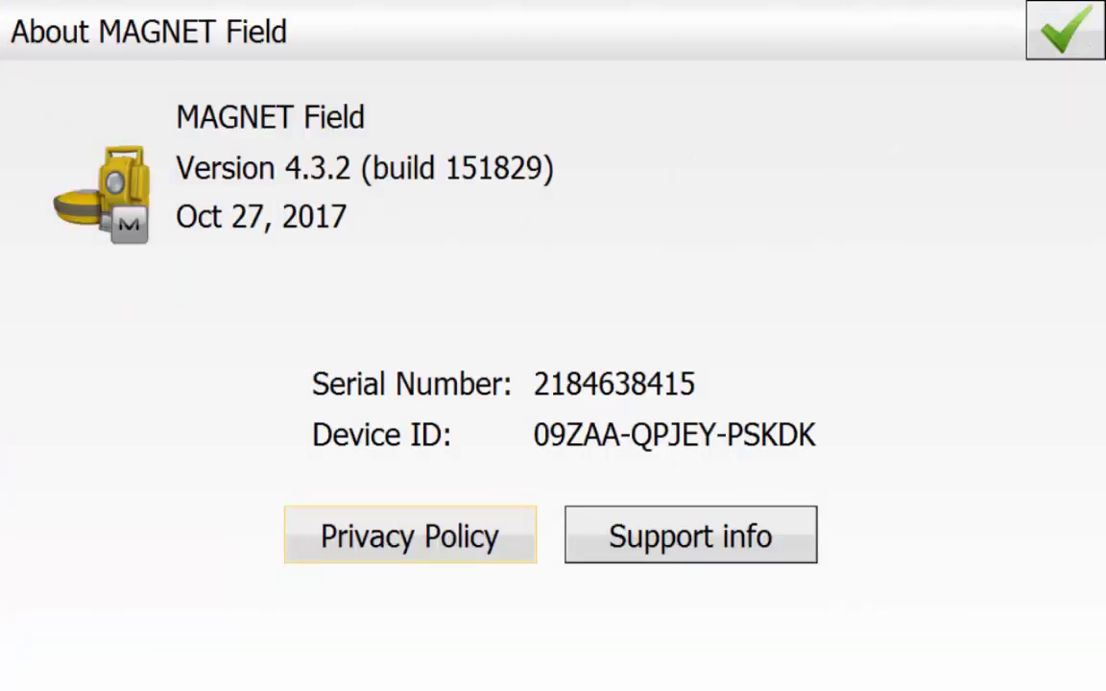
left_click(1064, 30)
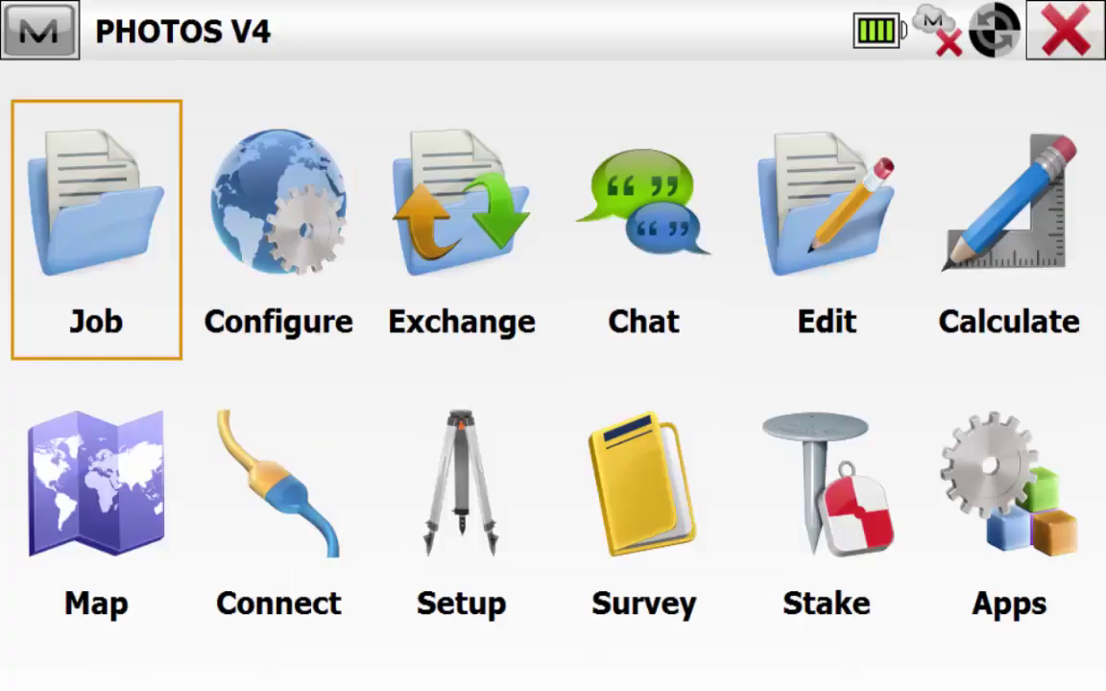
Step: Connect to the FC5000 GPS device
left_click(278, 509)
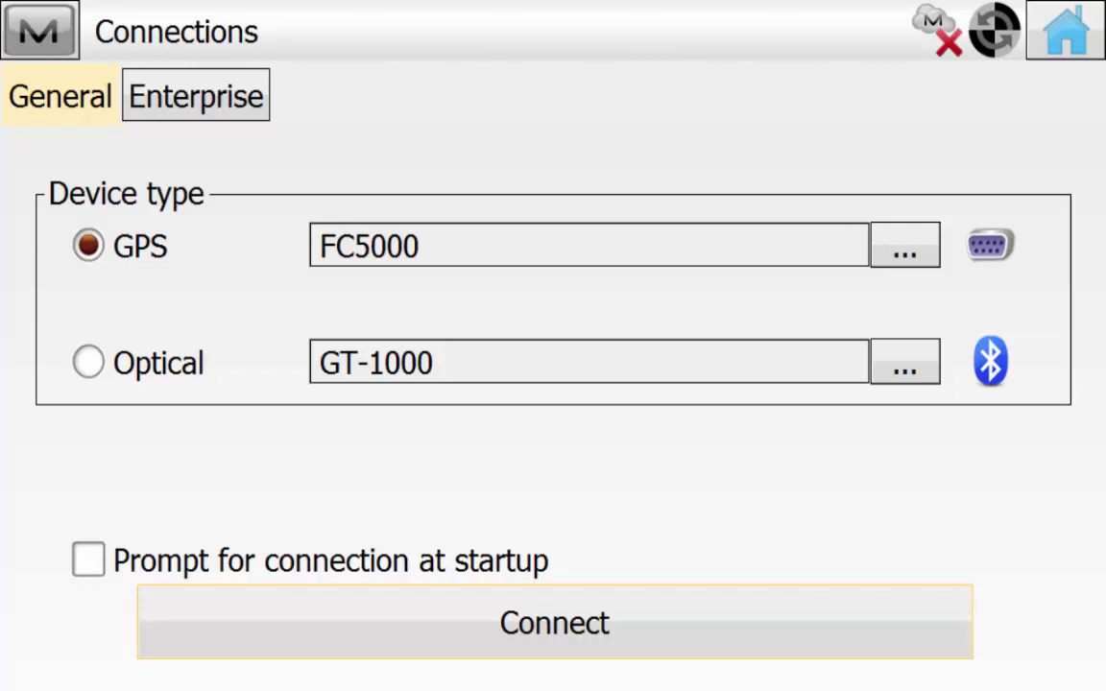
left_click(555, 622)
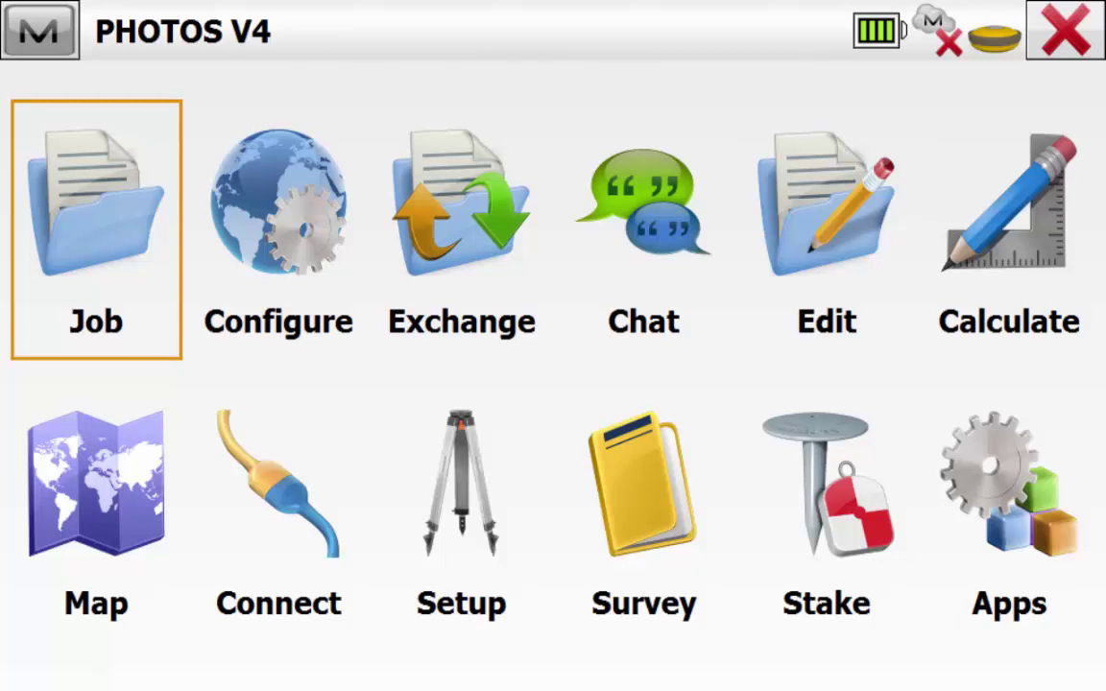
Step: Review the job's coordinate system: projection, datum and geoid model
left_click(278, 207)
left_click(259, 201)
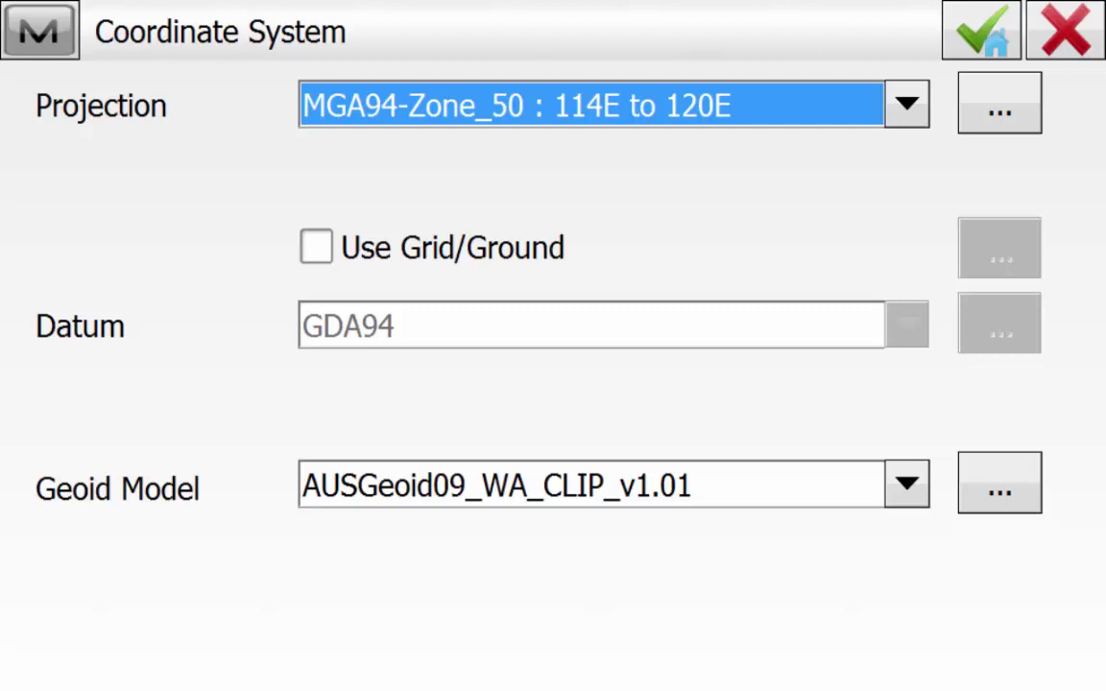
left_click(980, 30)
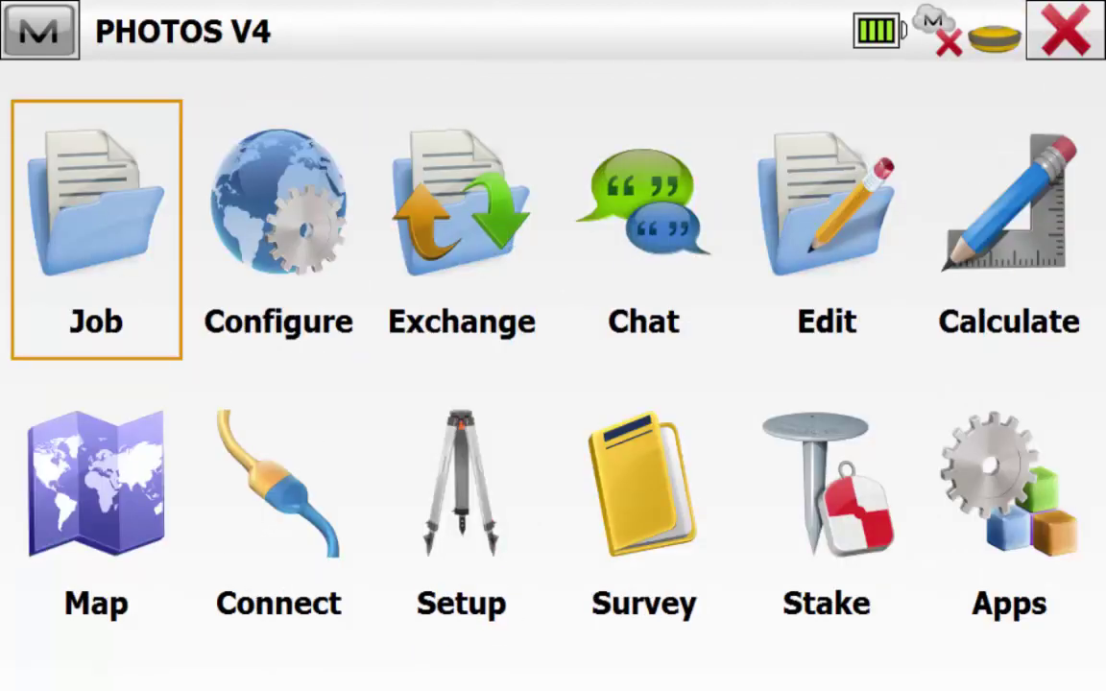
Step: Check the GPS status for the current grid position and satellite reception
left_click(460, 484)
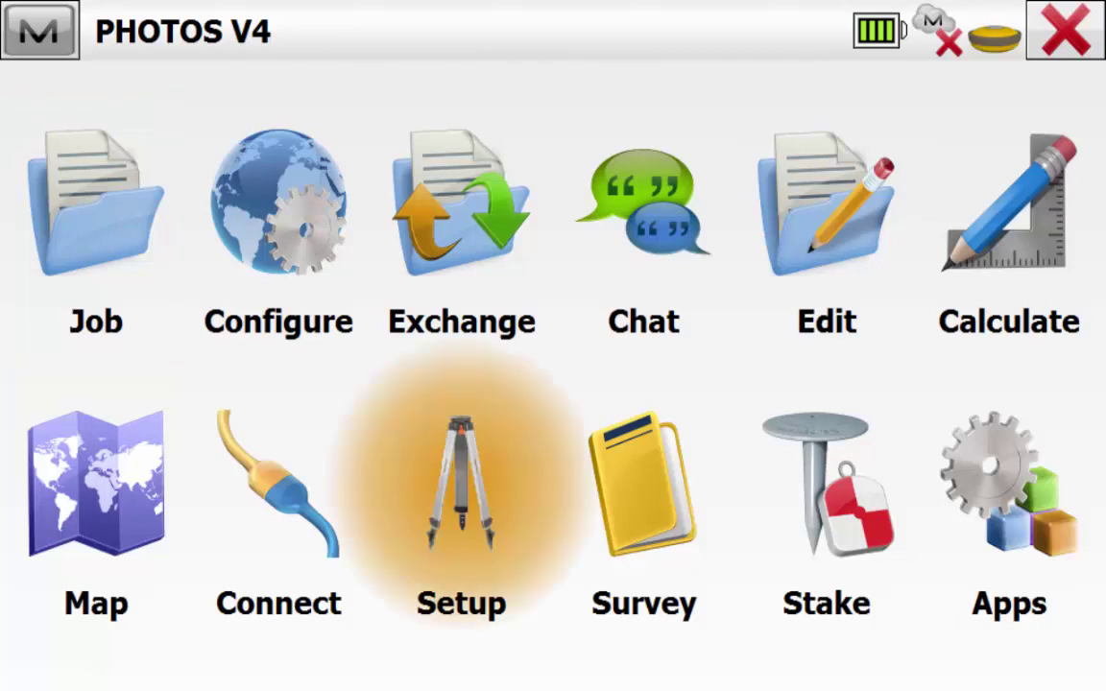
left_click(96, 211)
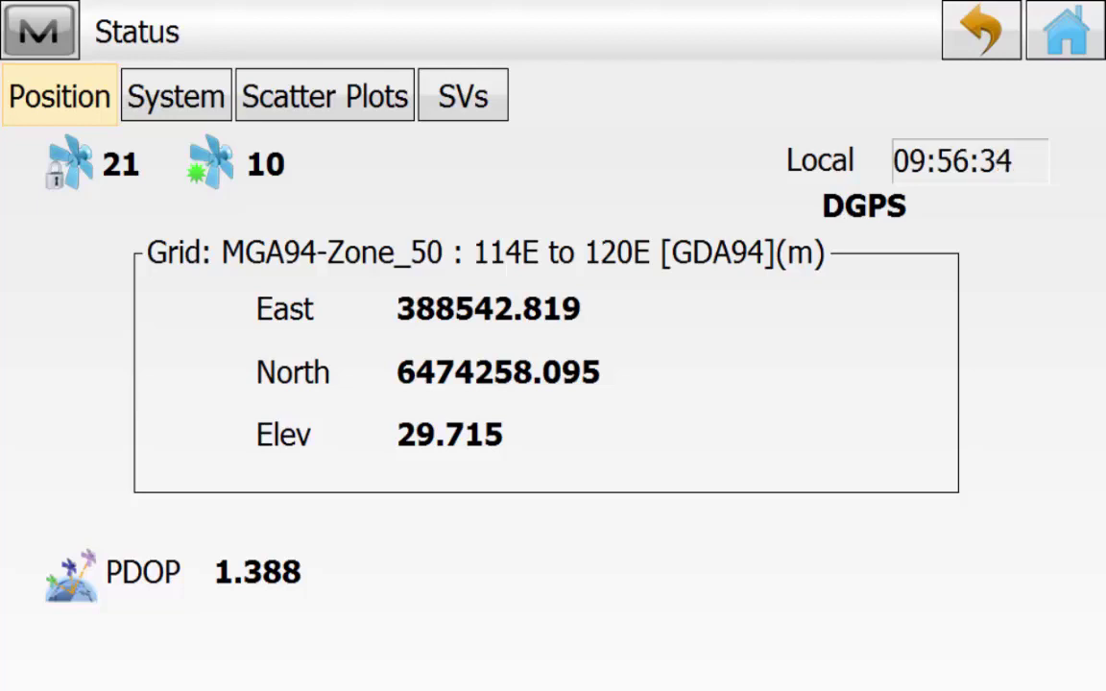
left_click(1065, 31)
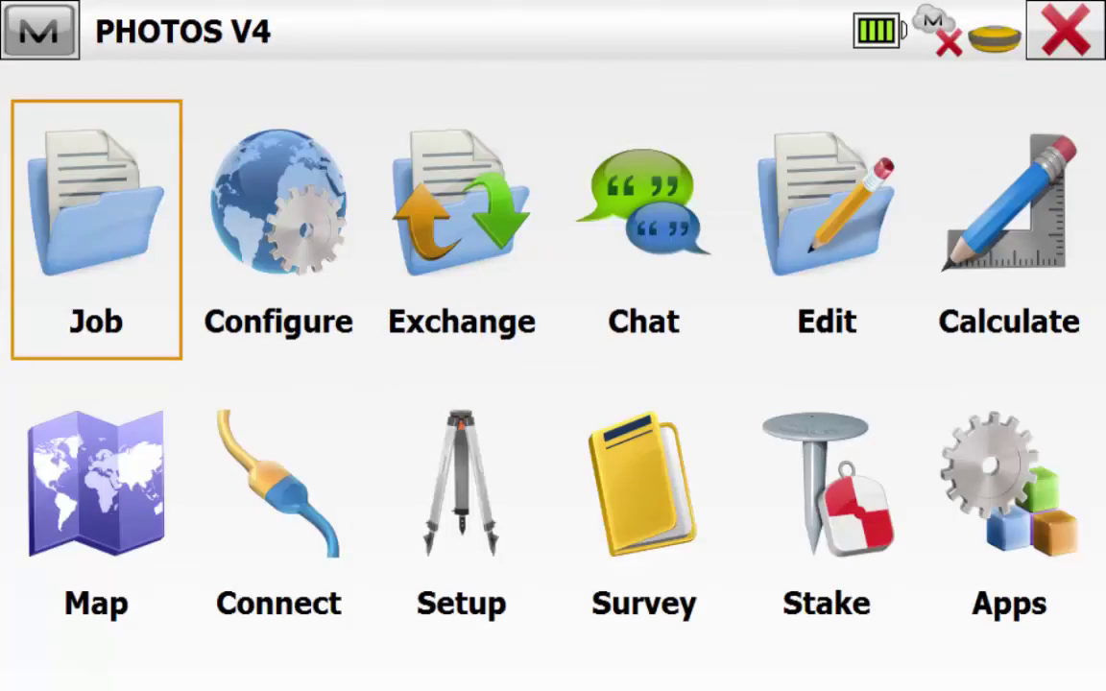
Step: Review the code options, covering the quick codes and which survey types prompt for a code
left_click(278, 211)
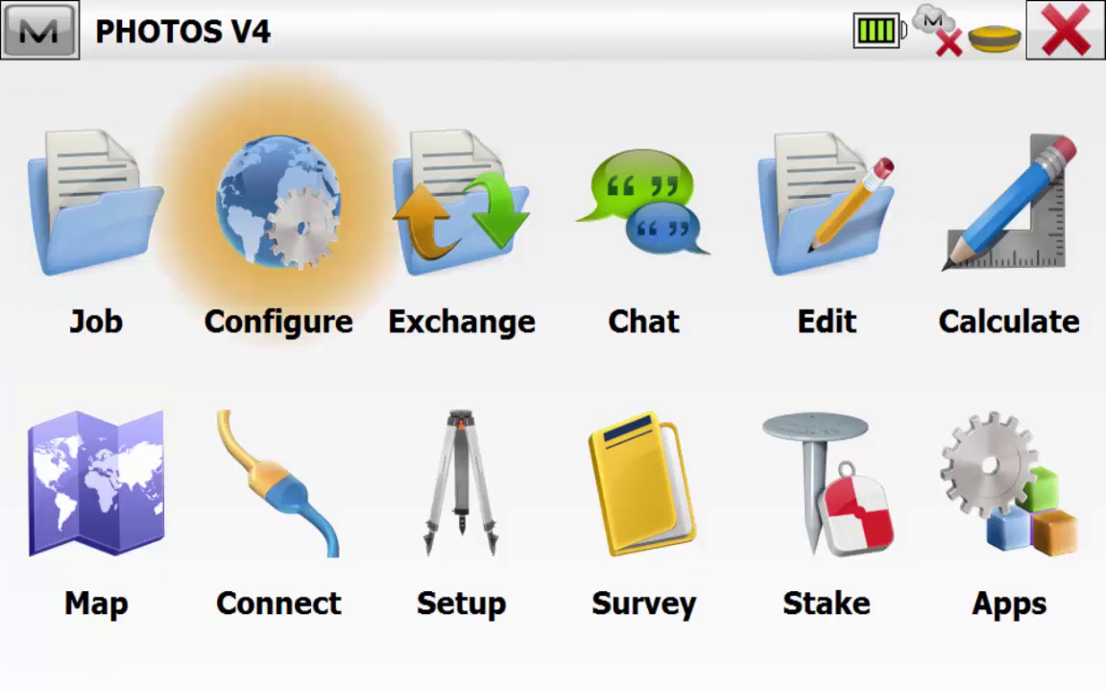
left_click(279, 480)
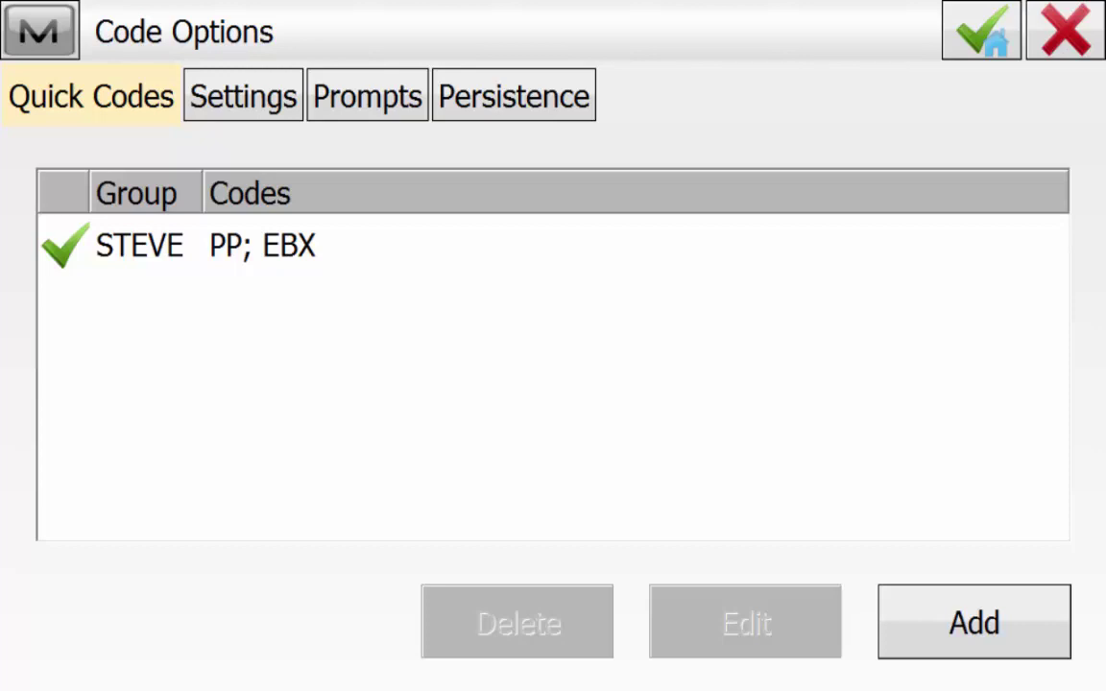
left_click(367, 95)
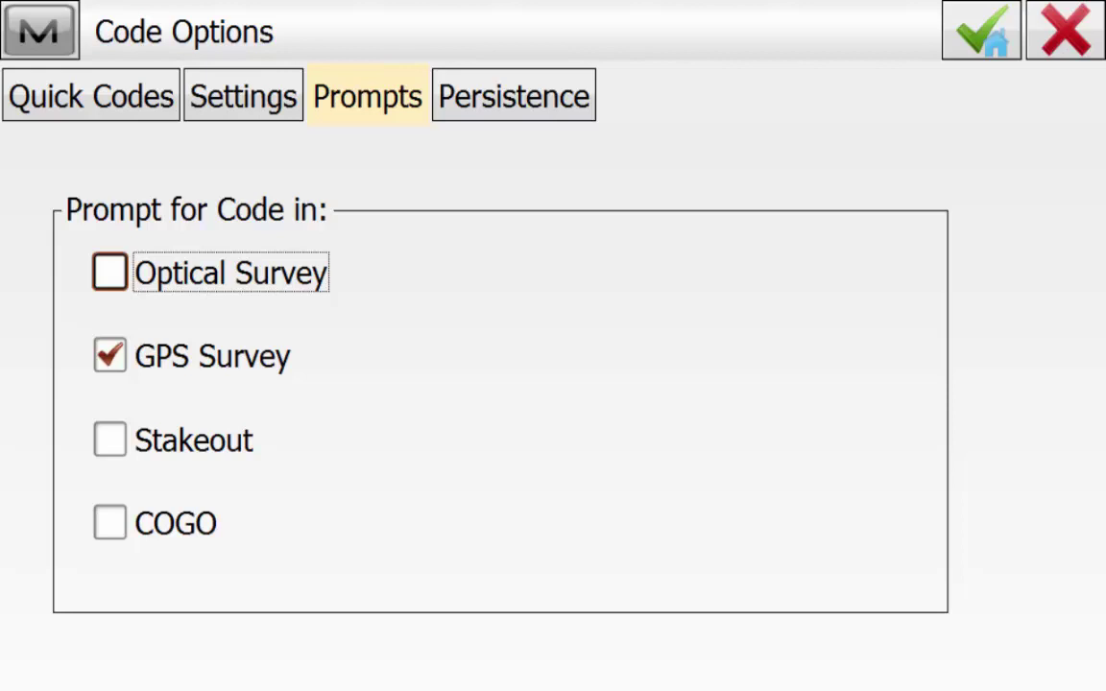
key("Escape")
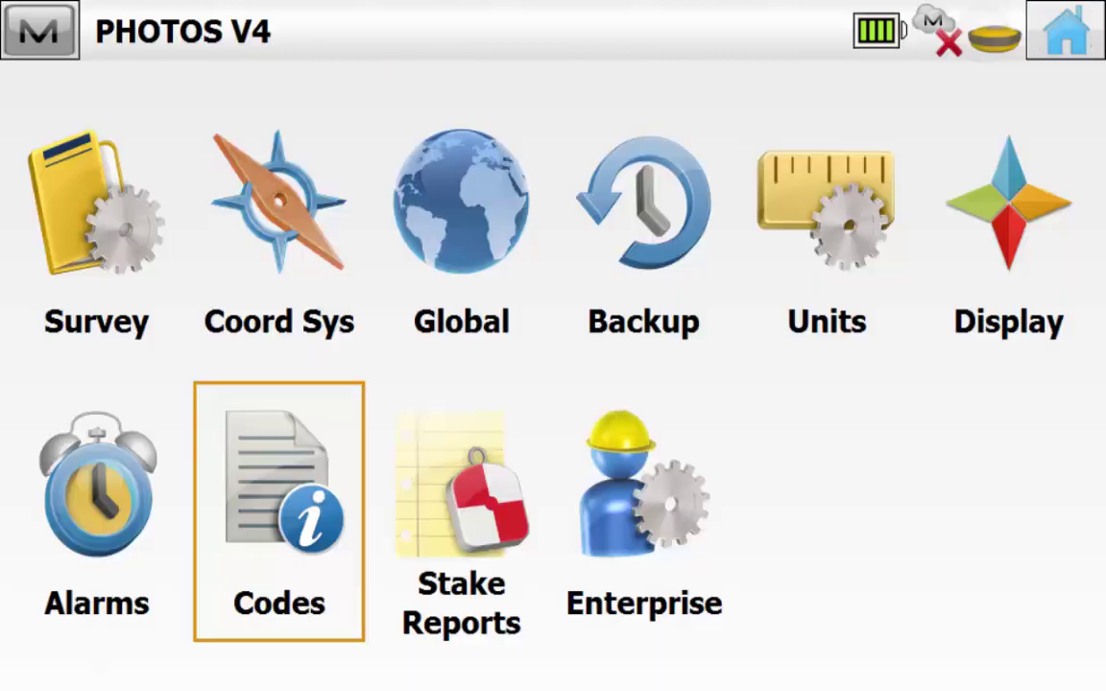
key("Escape")
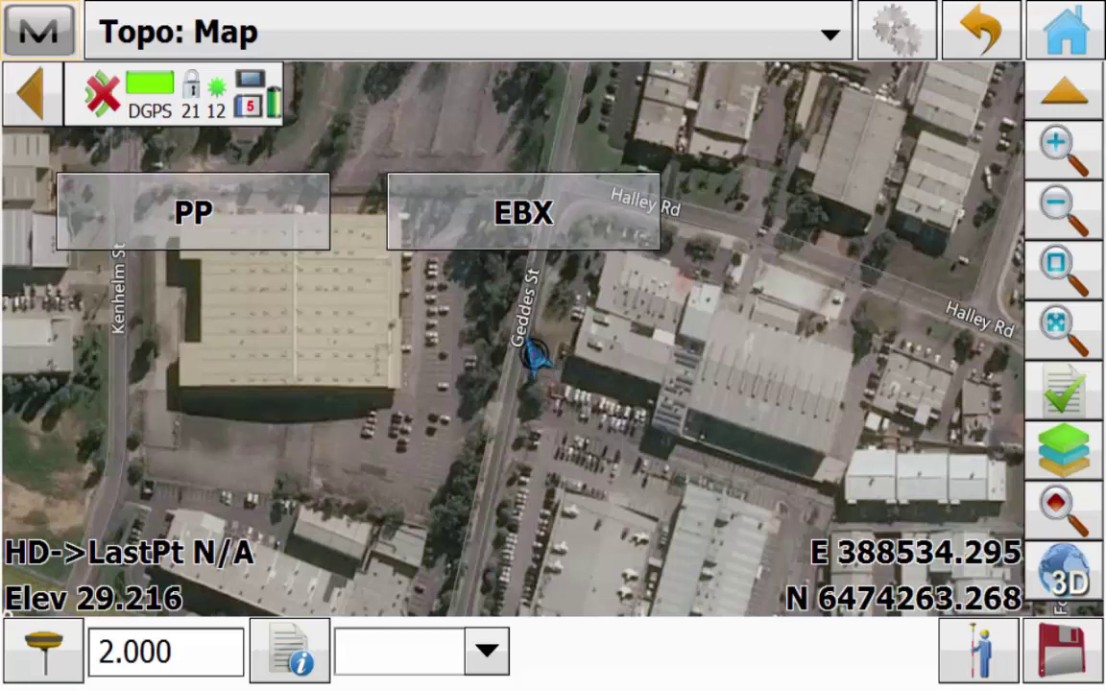
Step: Start a topo measurement for point 100 and take a photo of the power pole's number plates as its attribute
left_click(978, 651)
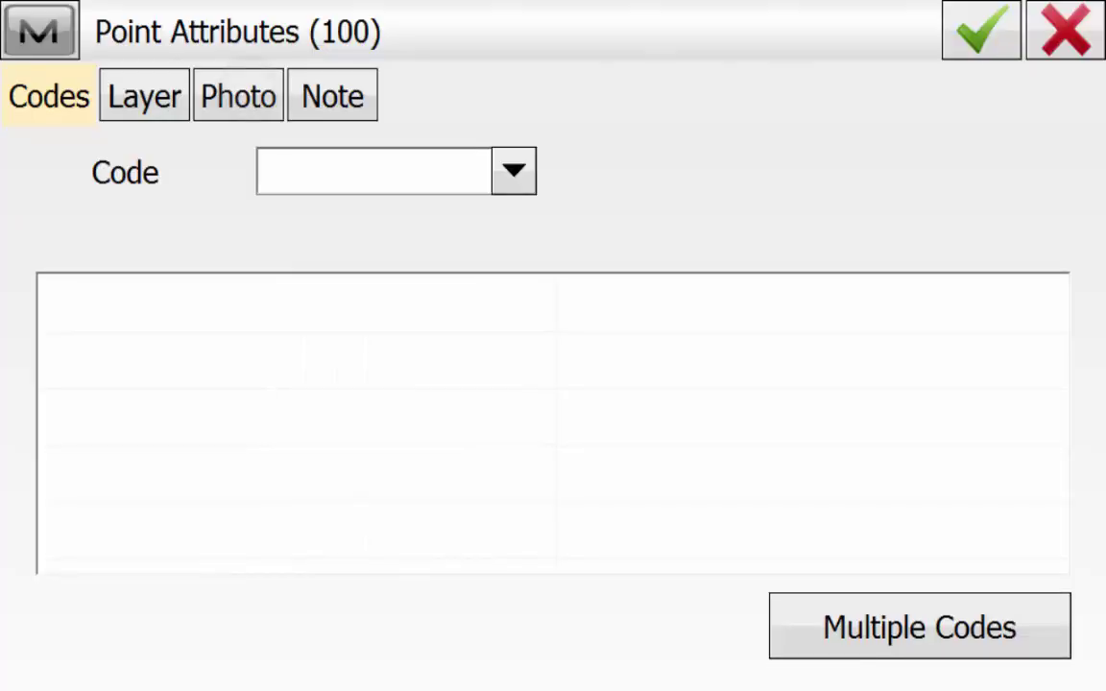
left_click(238, 95)
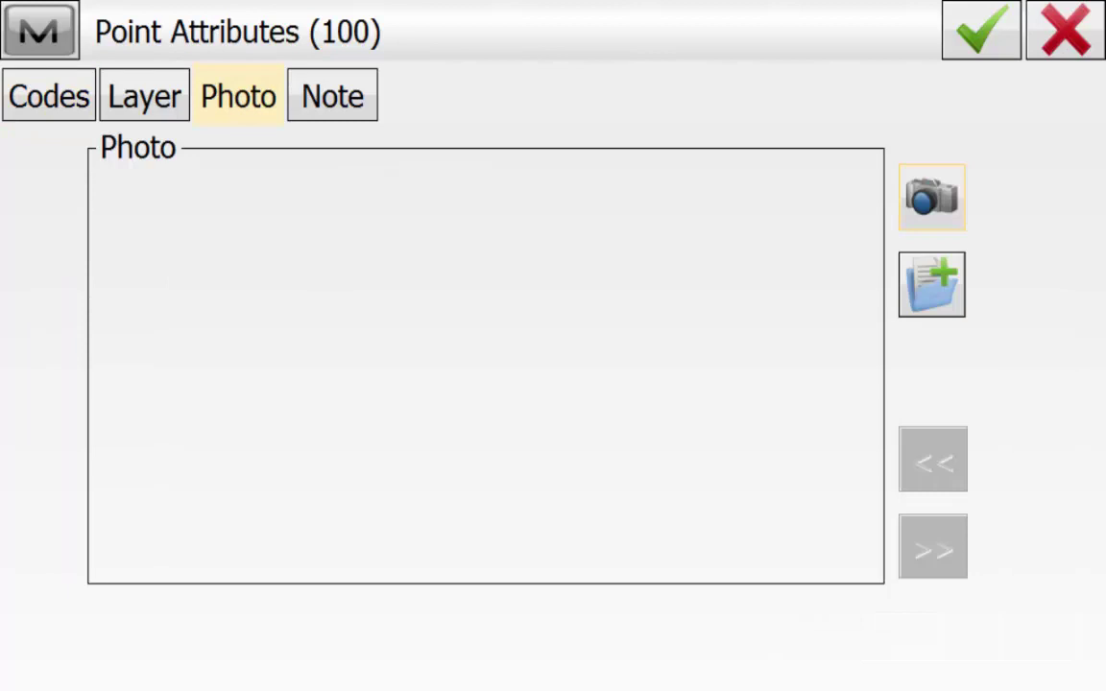
left_click(931, 197)
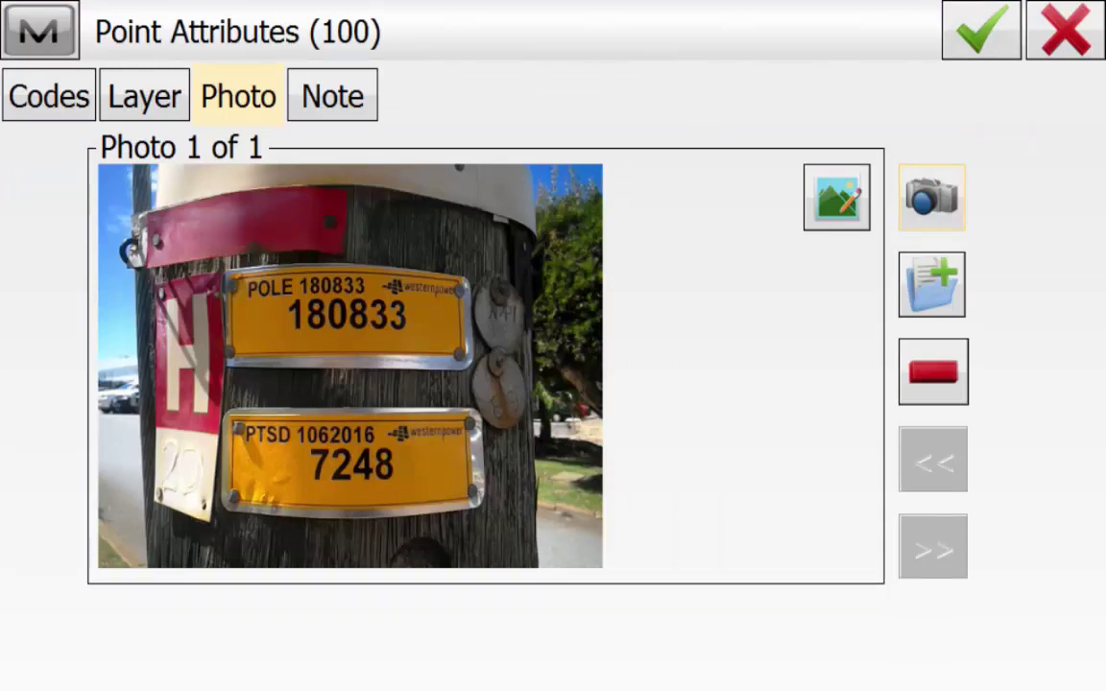
Step: Stamp the date and time and the coordinates onto the pole photo of point 100 and save the annotated image
left_click(836, 197)
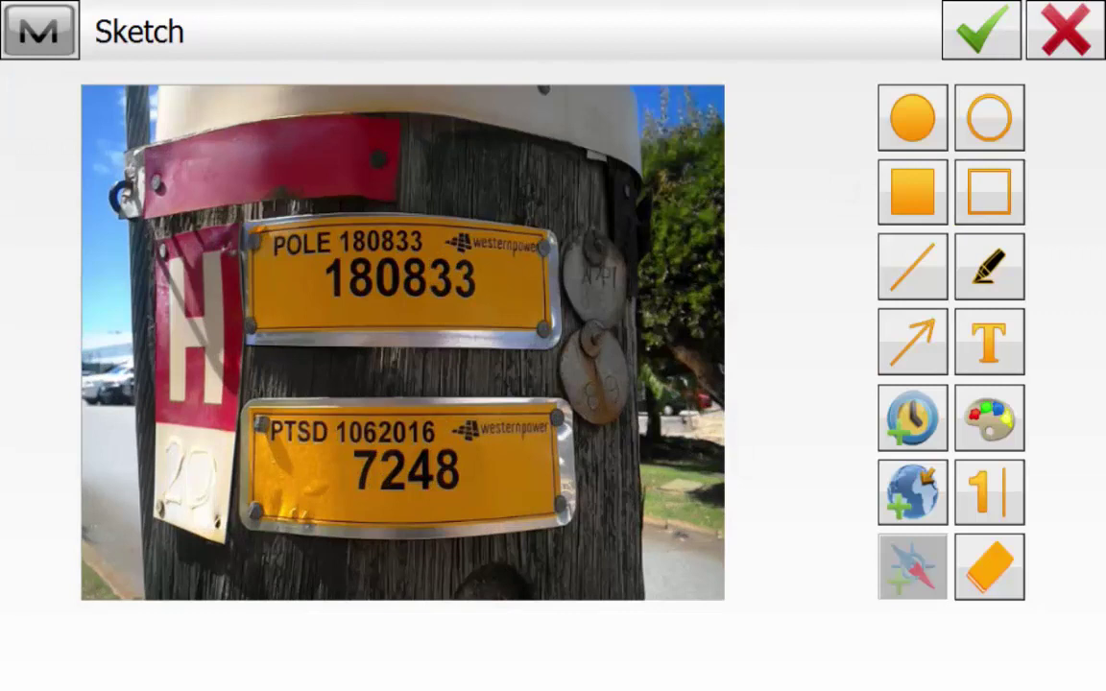
left_click(911, 417)
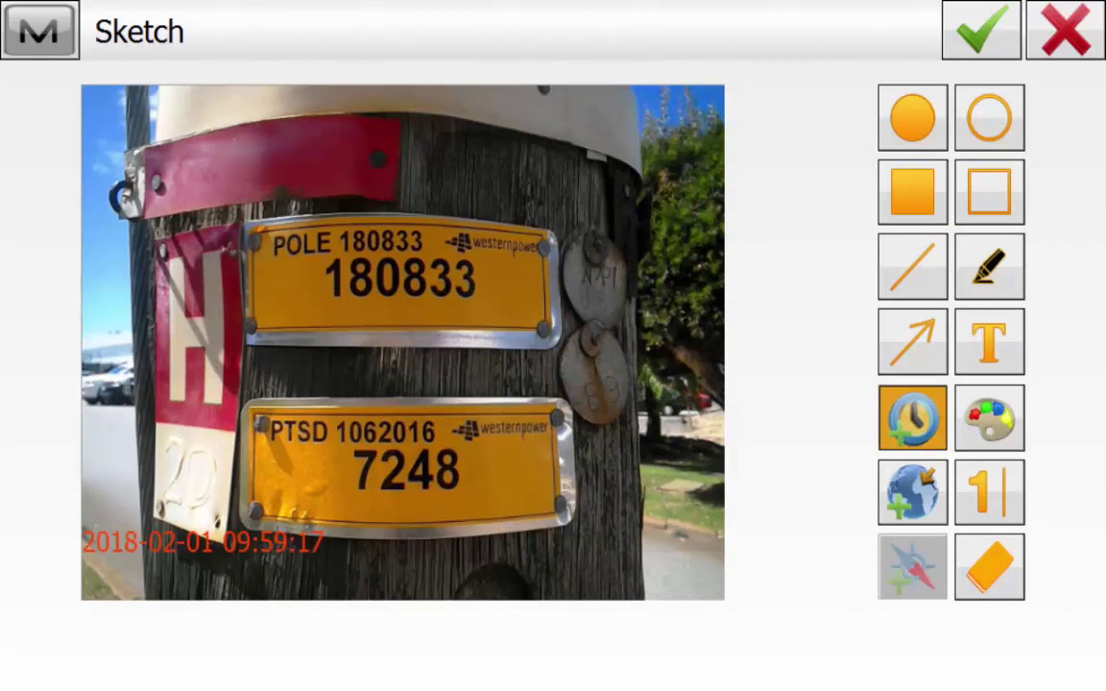
left_click(912, 492)
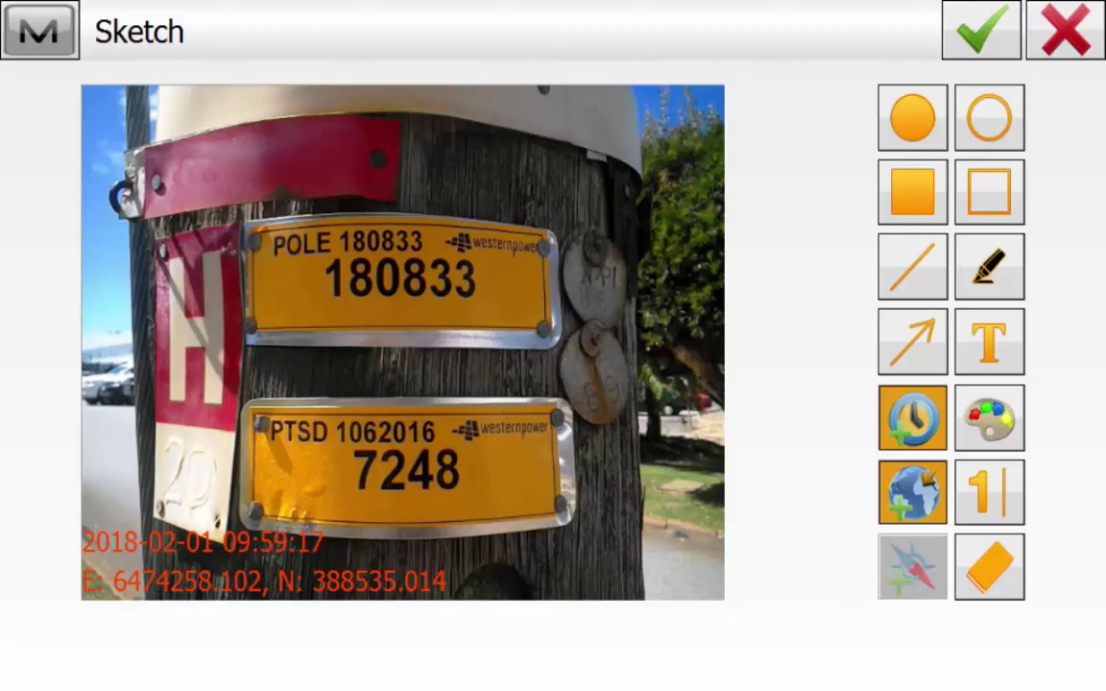
left_click(989, 342)
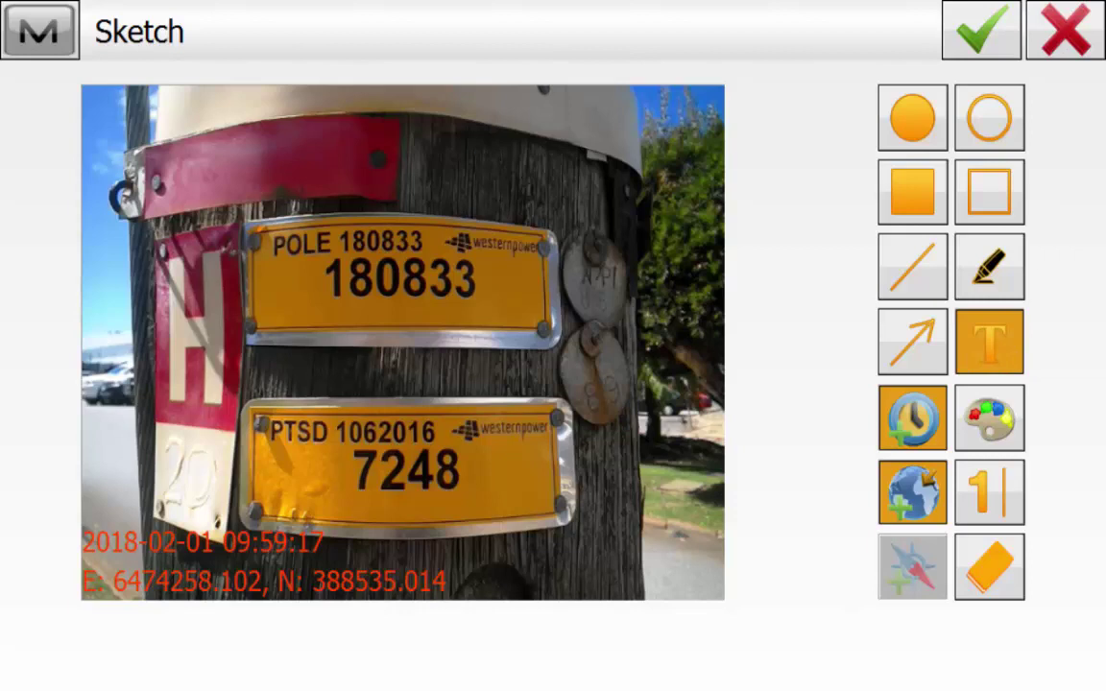
left_click(980, 31)
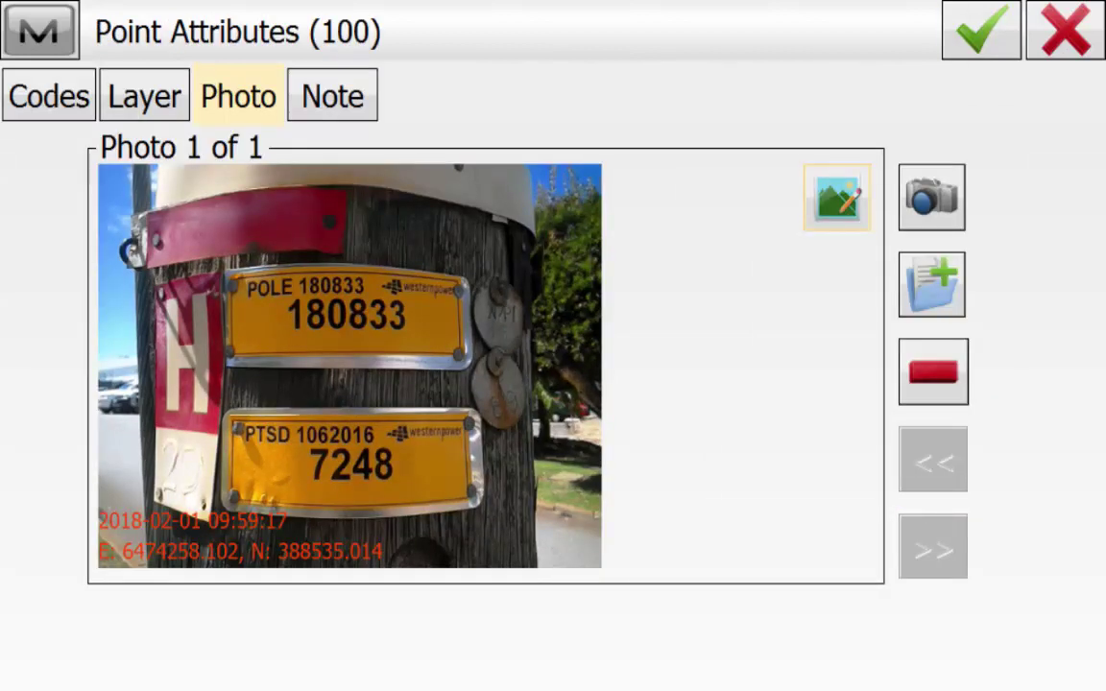
left_click(931, 284)
key("Return")
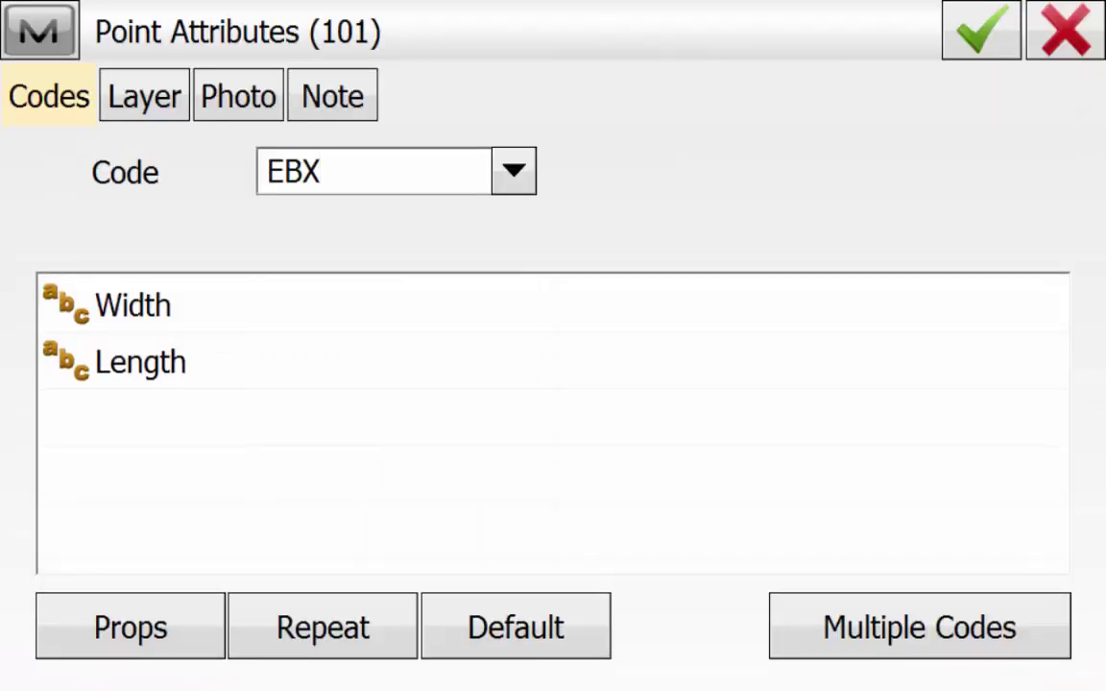
Step: Capture a 640 x 480 photo of the orange electrical box for point 101 and accept the point's attributes
left_click(237, 96)
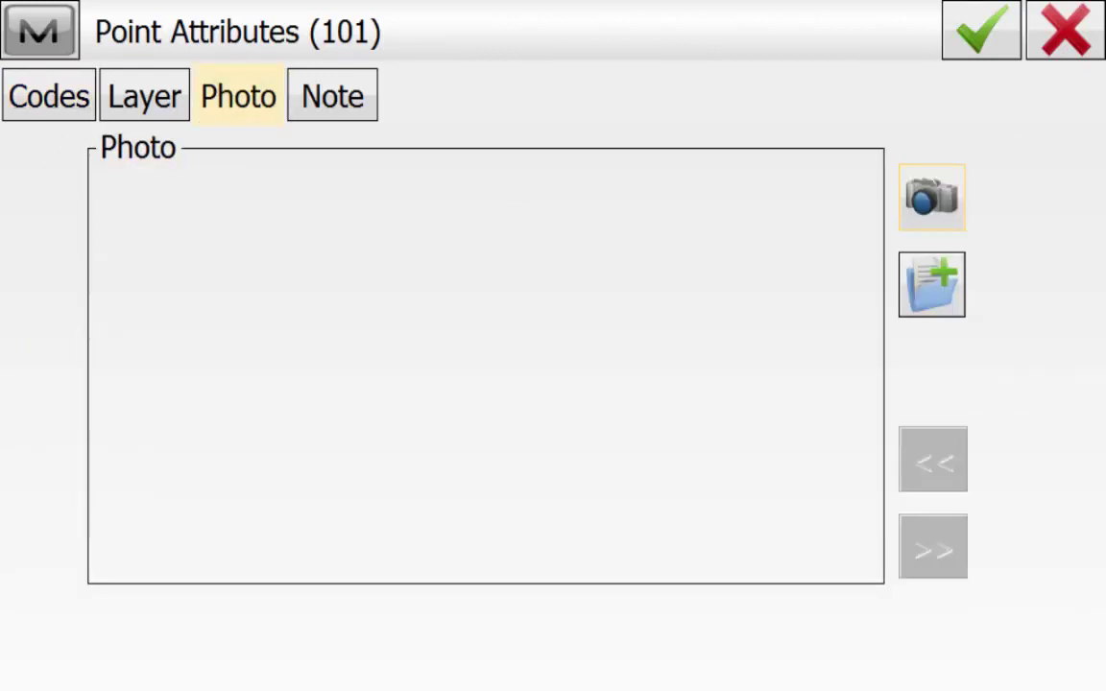
left_click(931, 197)
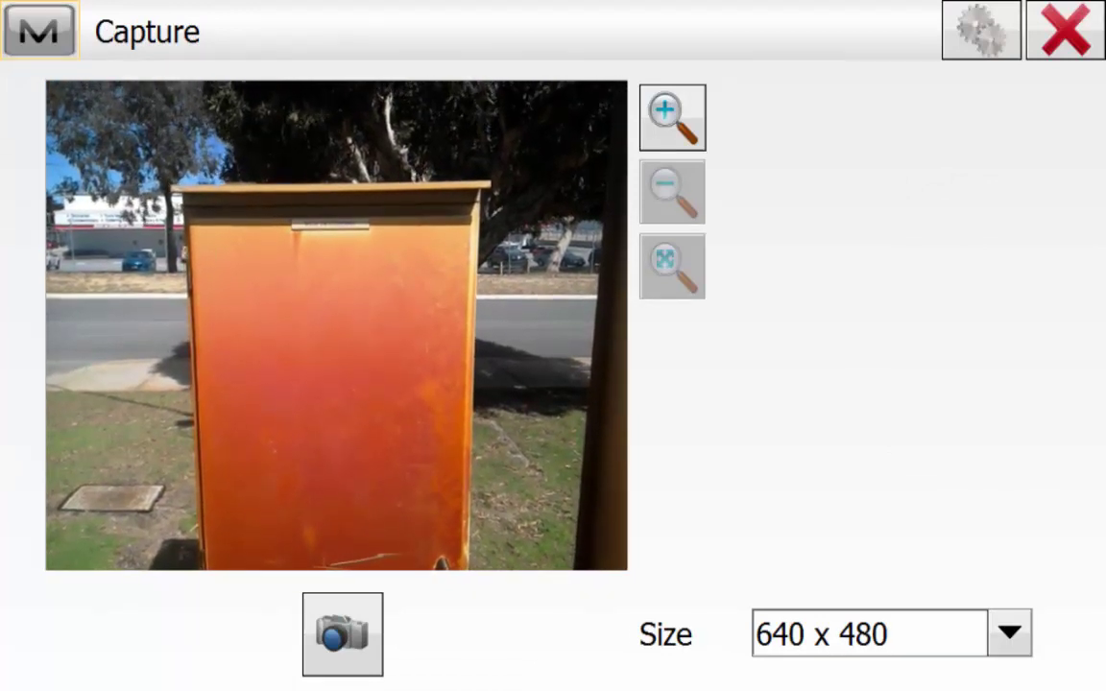
left_click(342, 633)
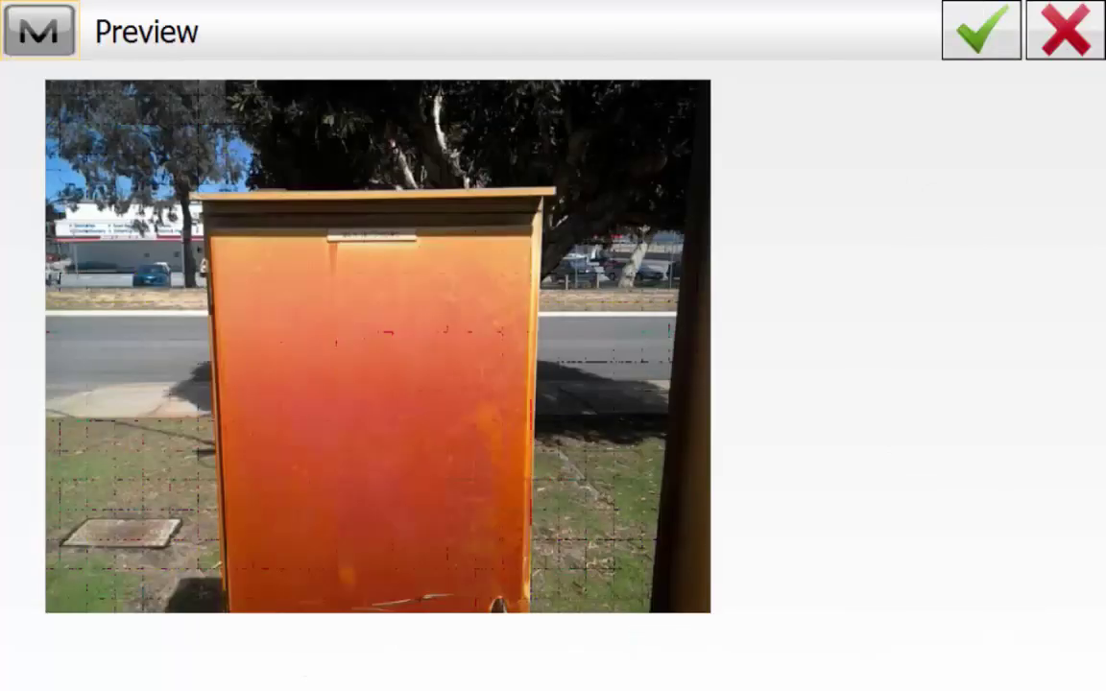
left_click(980, 30)
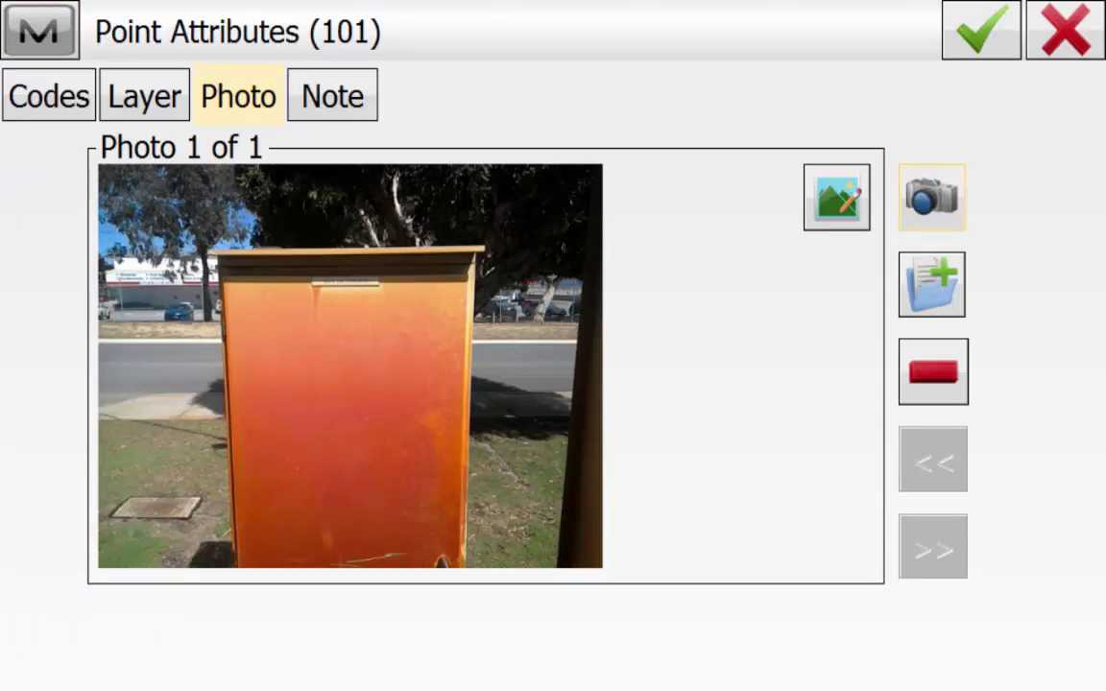
left_click(980, 29)
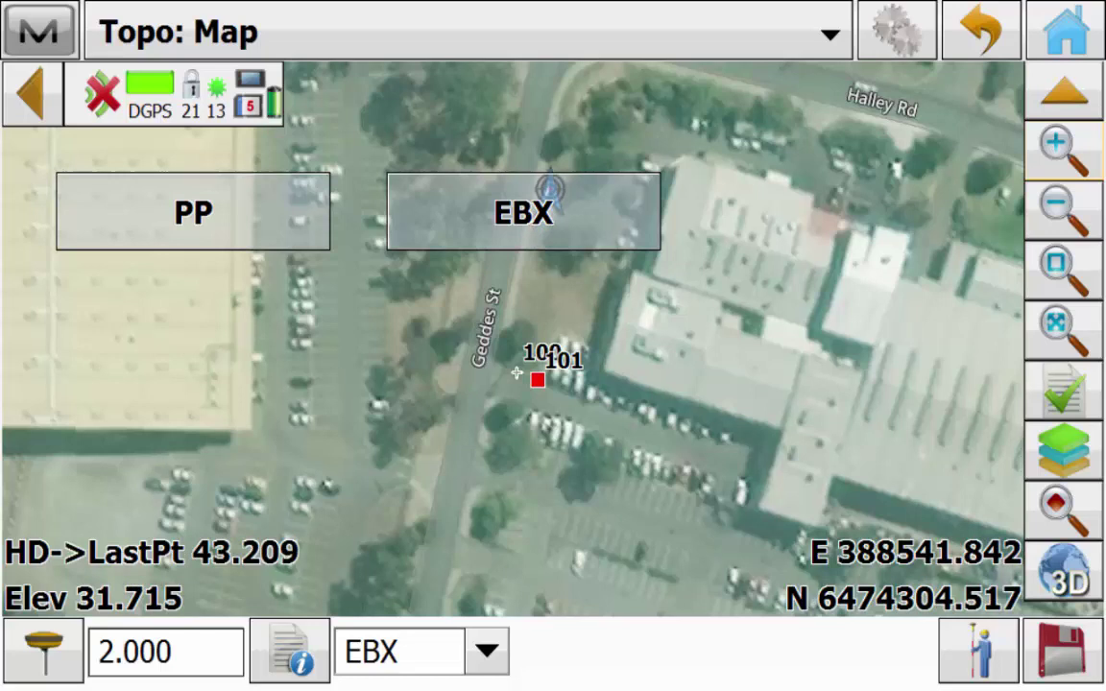
Step: Record point 102 with the PP quick code, entering pole number 180832 and a wire count of 3
left_click(193, 211)
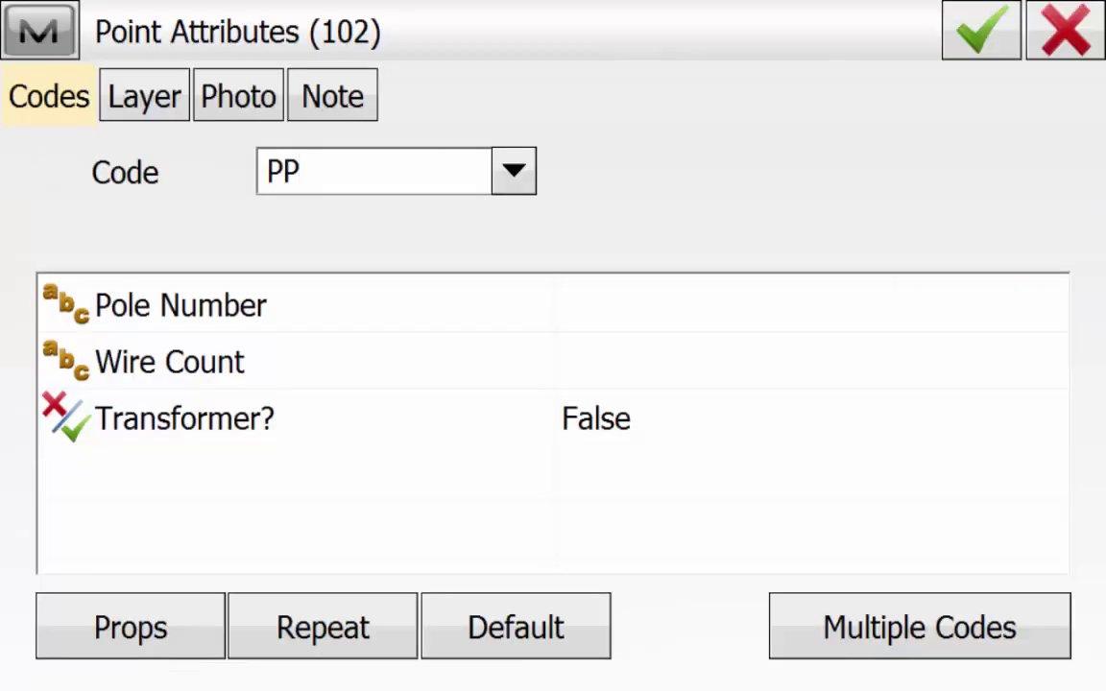
left_click(812, 305)
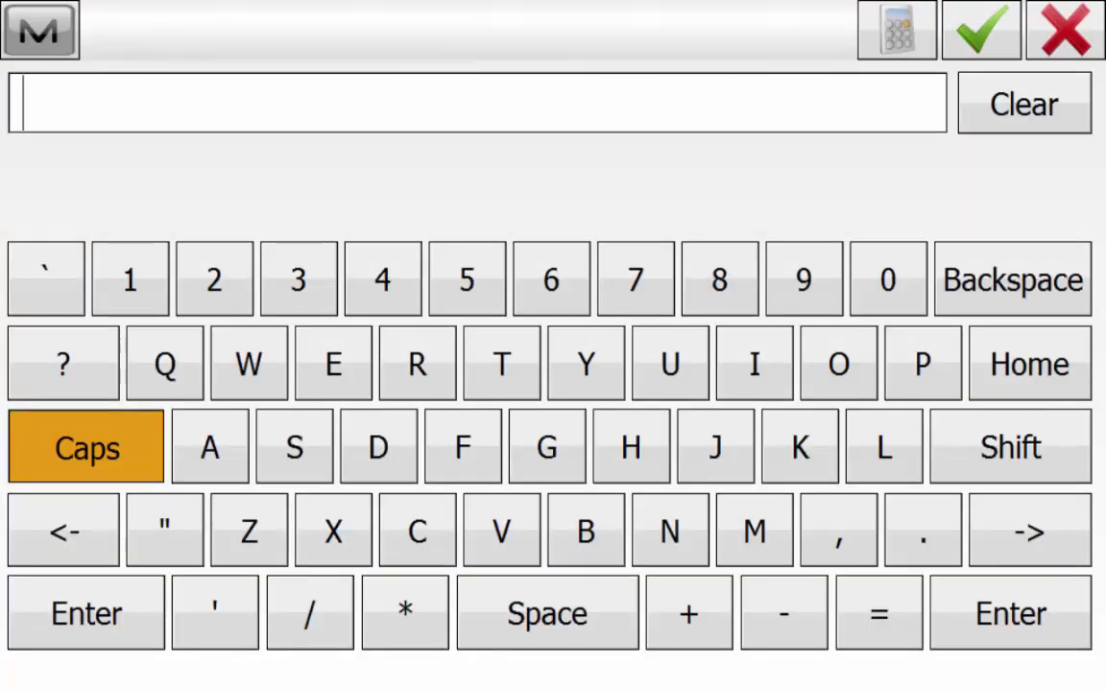
type("180")
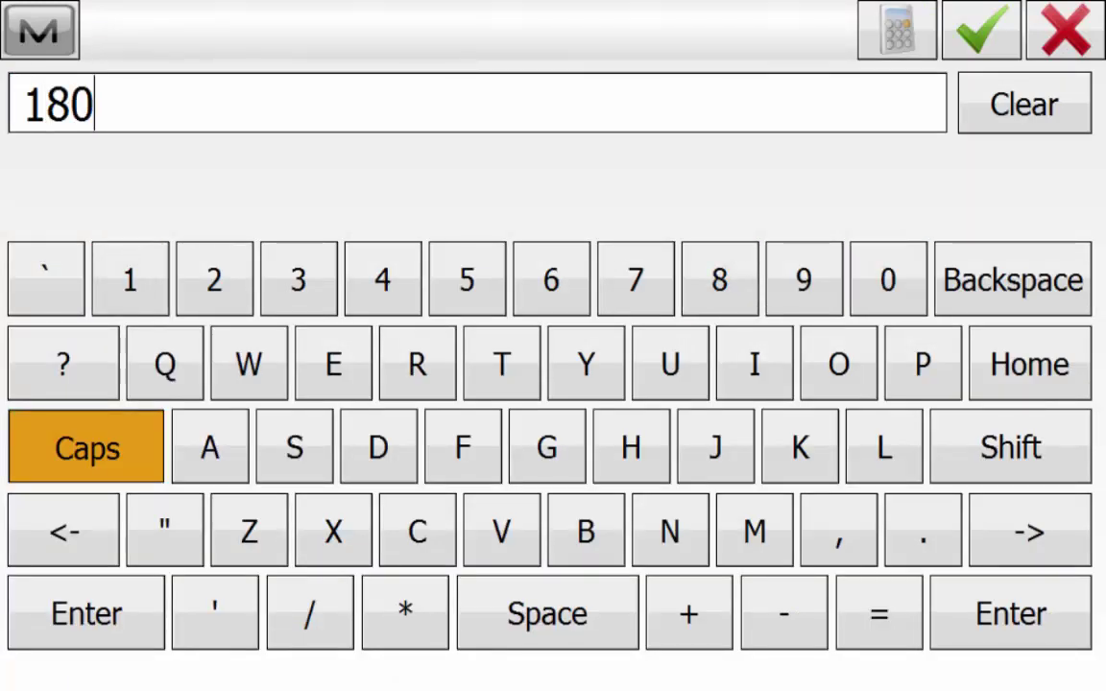
type("832")
key("Return")
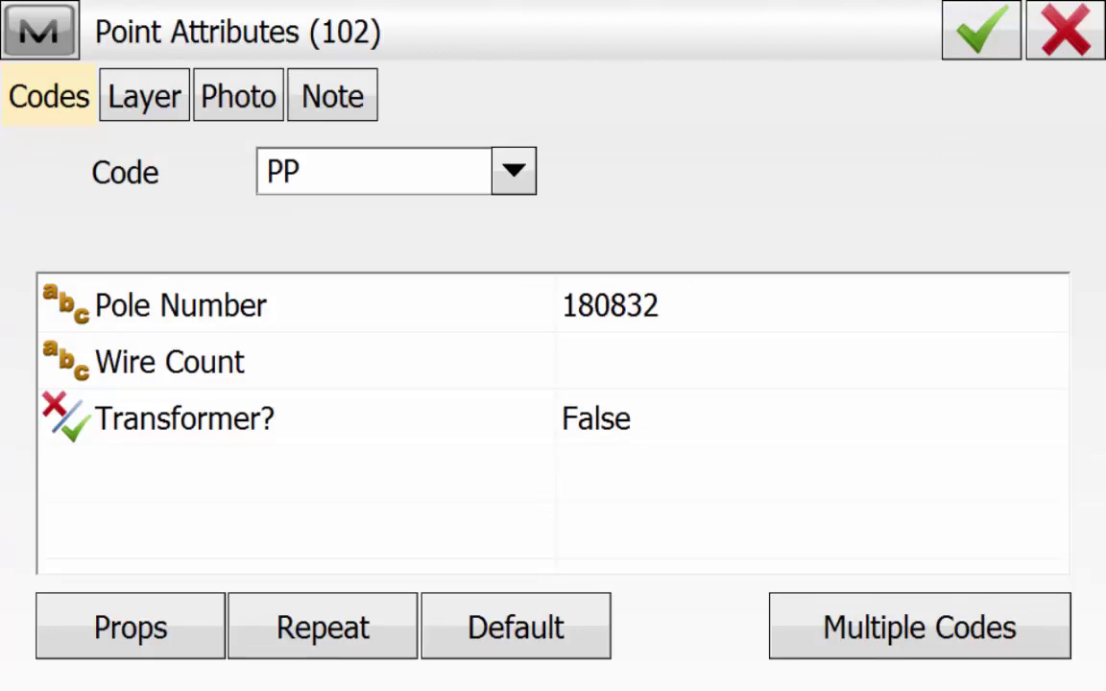
left_click(715, 362)
type("3")
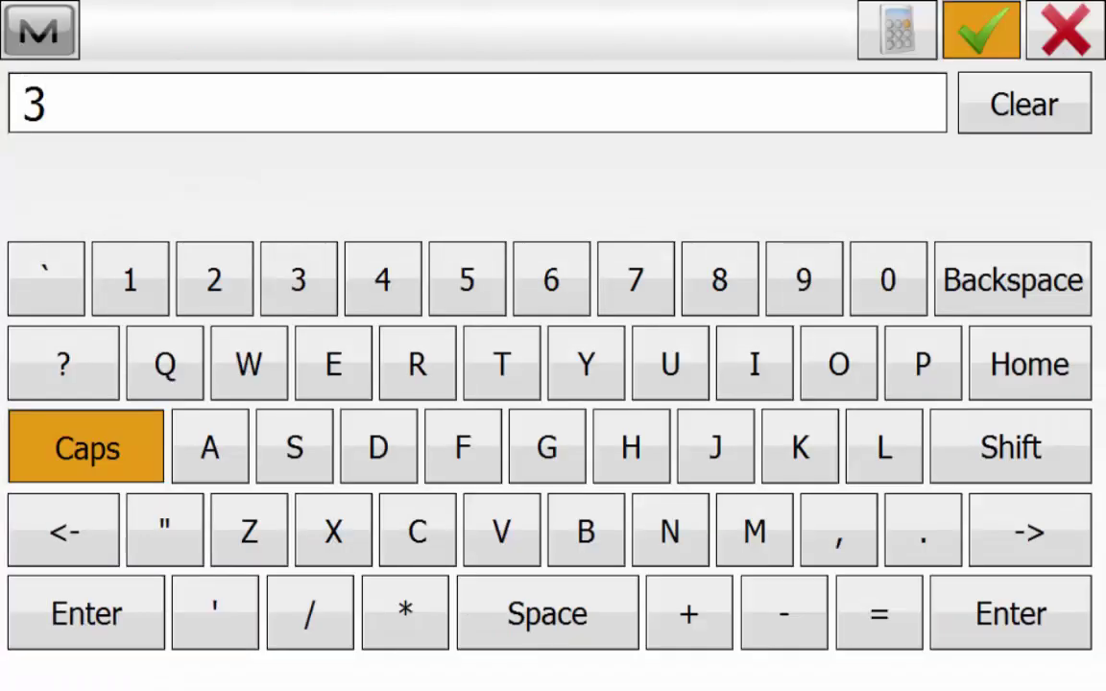
key("Return")
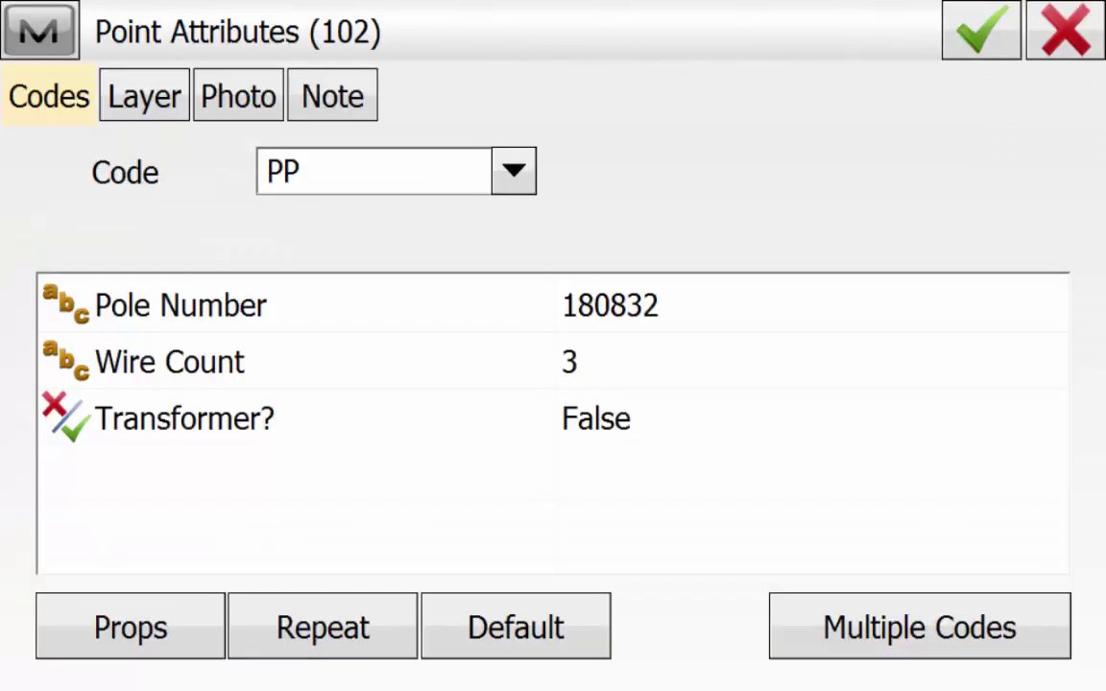
Step: Capture a zoomed-in 640 x 480 photo of the pole's number plates for point 102 and accept the point's attributes
left_click(238, 96)
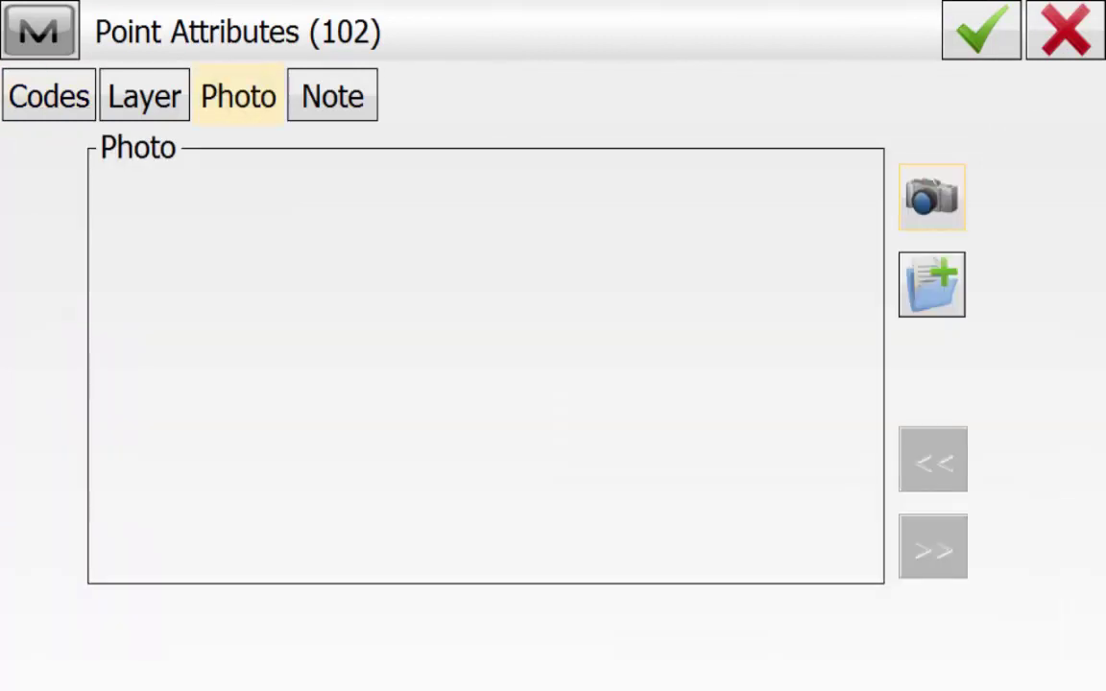
left_click(930, 195)
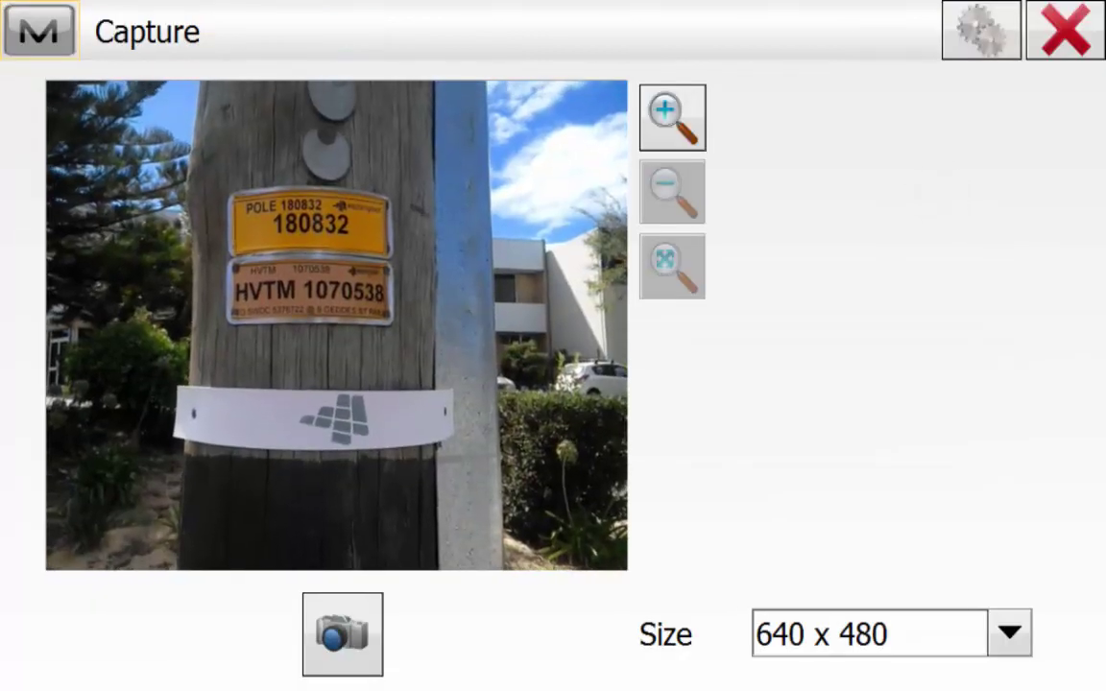
left_click(672, 117)
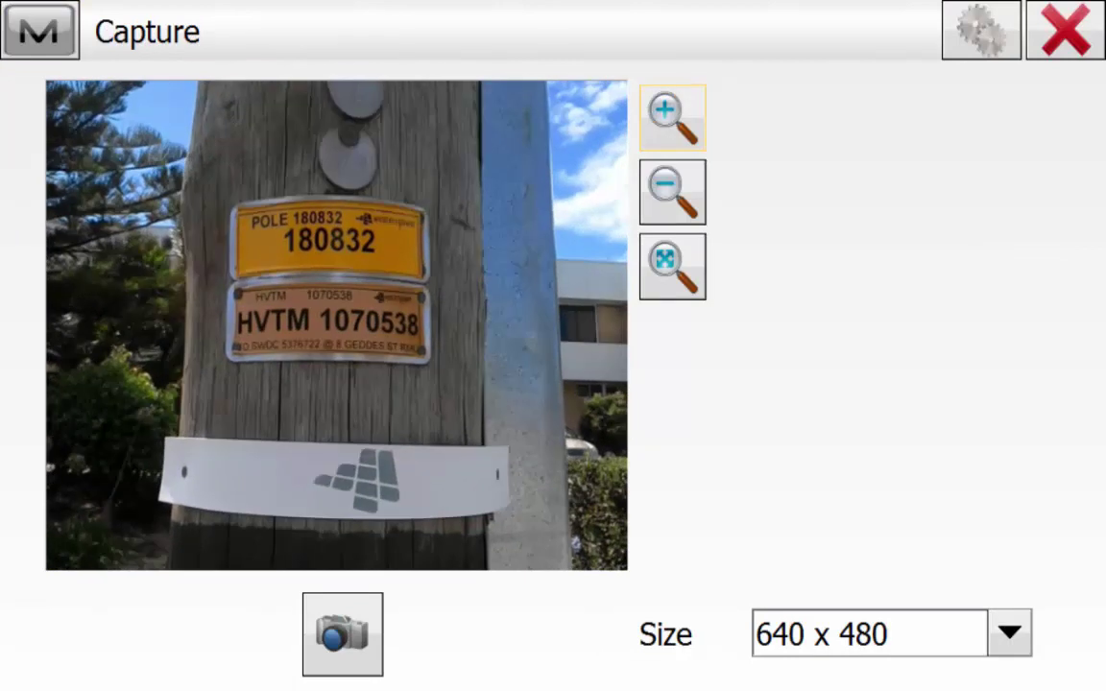
left_click(672, 117)
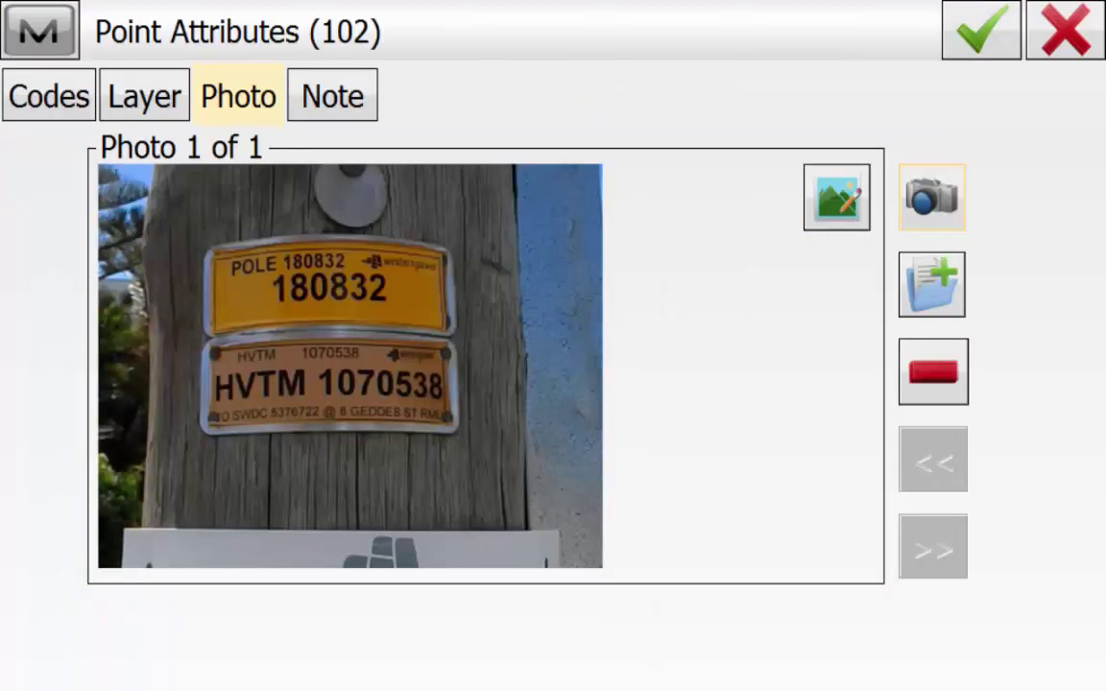
key("Return")
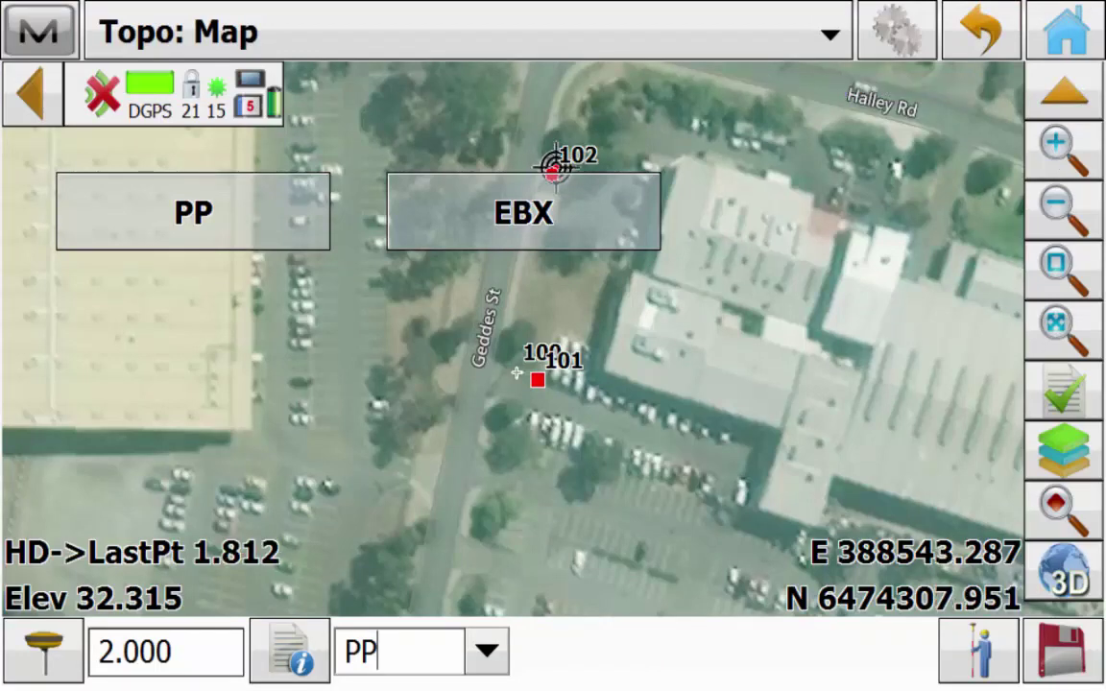
Step: Open stored point 102 from the job's points list, review its attached photo, and return to the home screen
left_click(1064, 30)
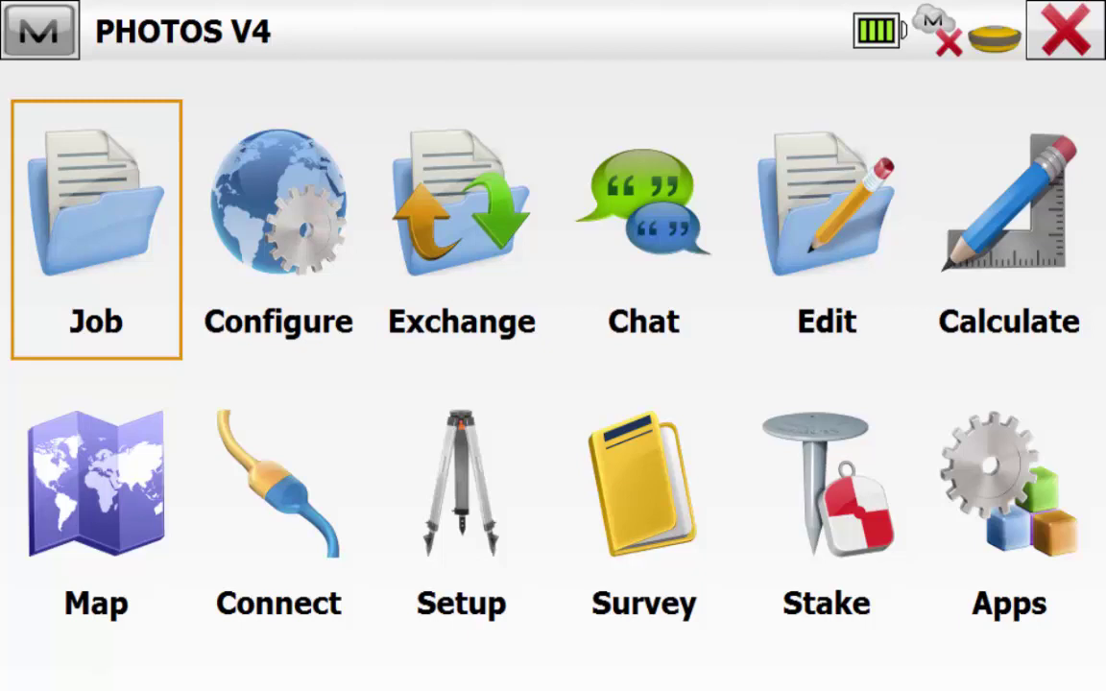
left_click(827, 225)
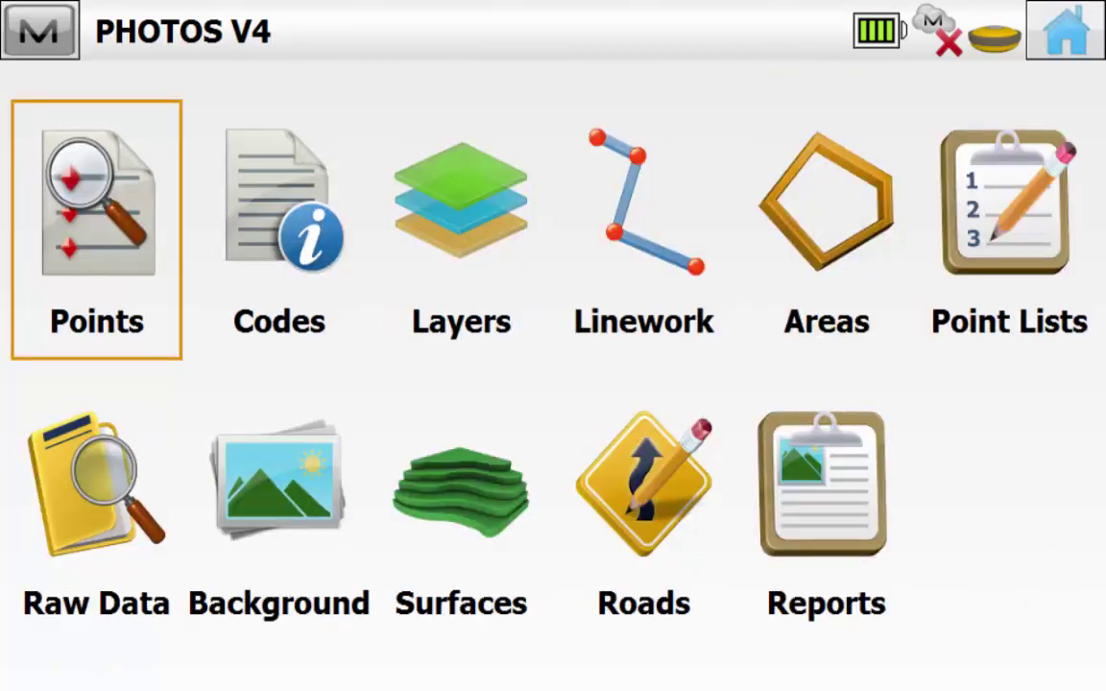
key("Return")
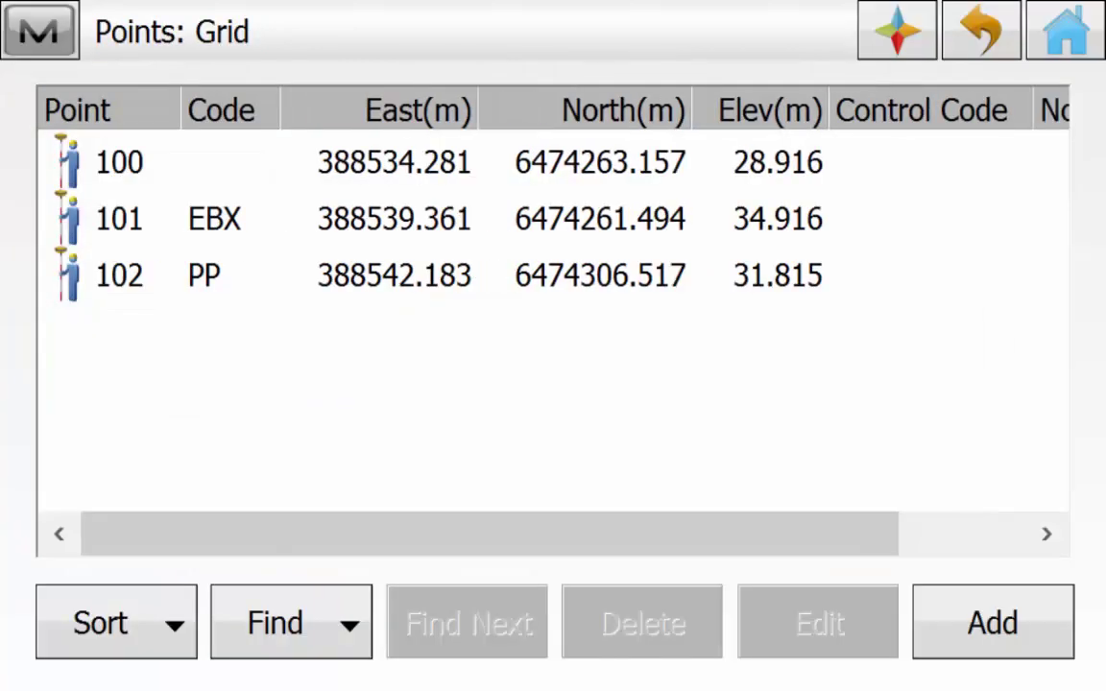
left_click(579, 274)
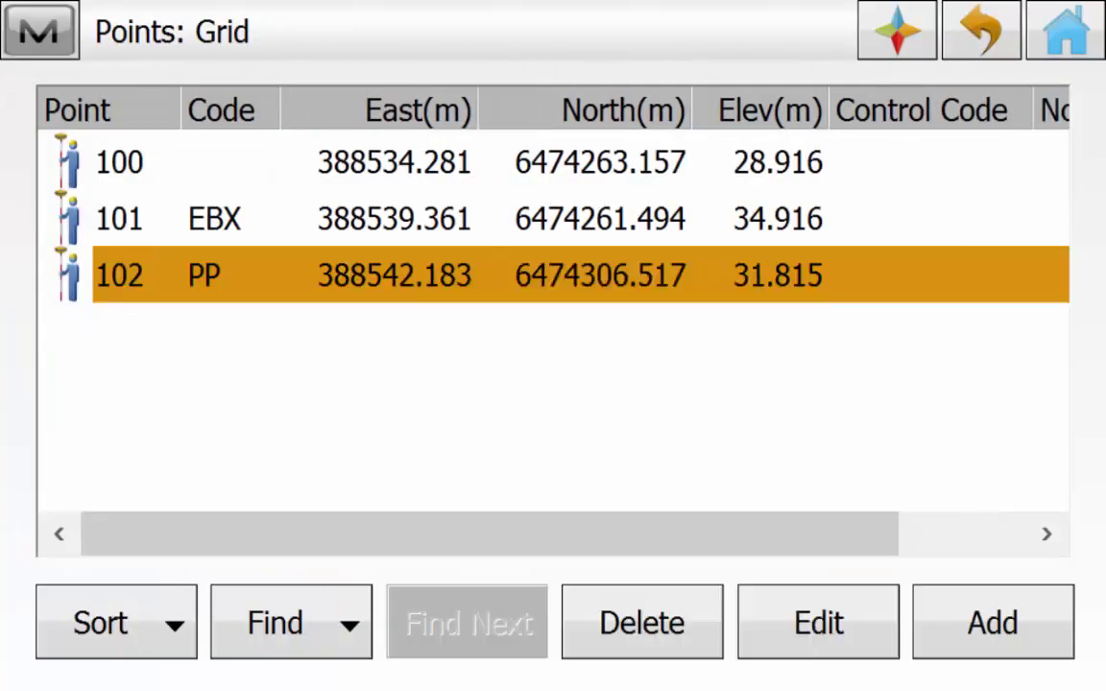
left_click(768, 604)
left_click(235, 95)
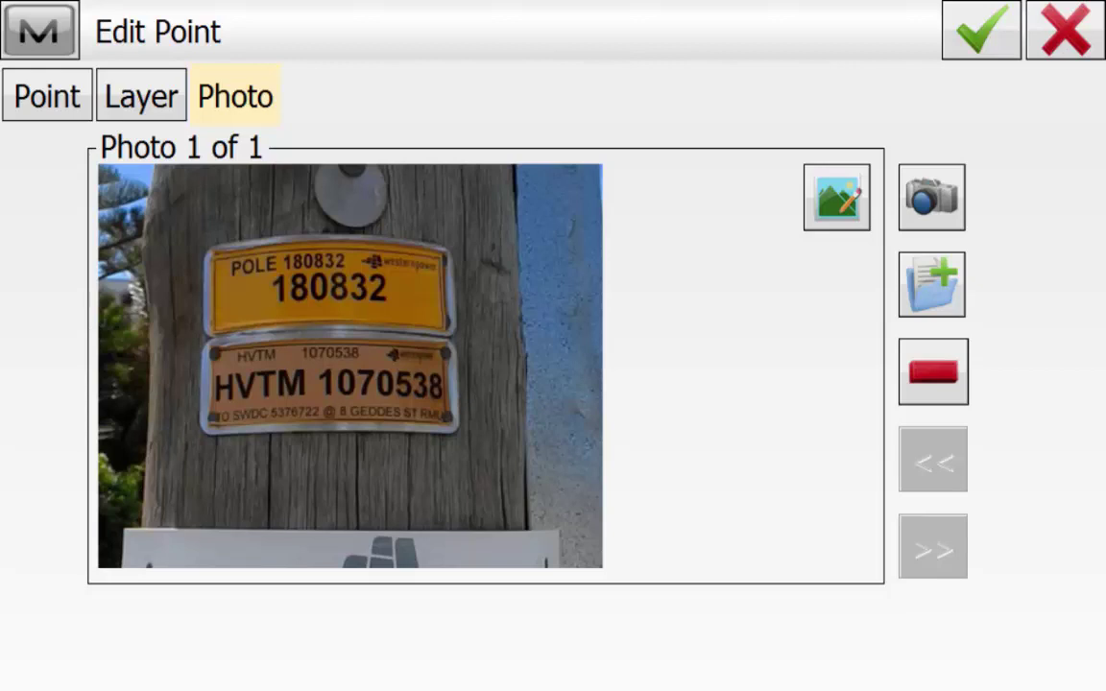
left_click(980, 29)
left_click(981, 30)
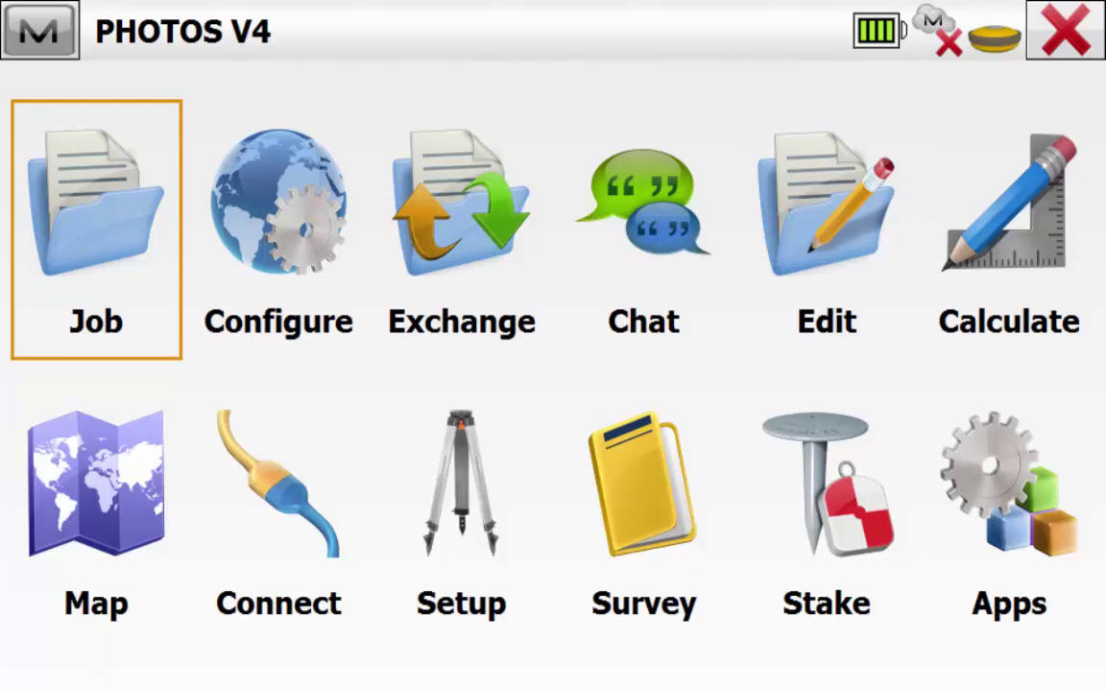
Step: Set up an export of the job's points to file in the MAGNET XML (*.mxl) format
left_click(460, 230)
left_click(461, 231)
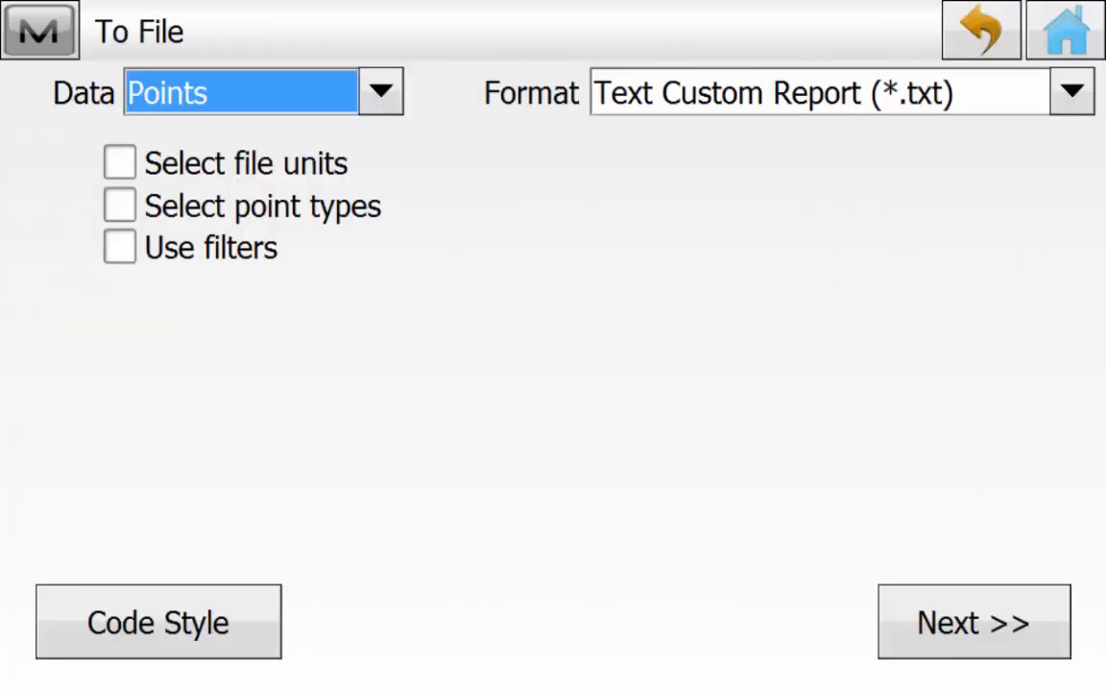
left_click(1071, 92)
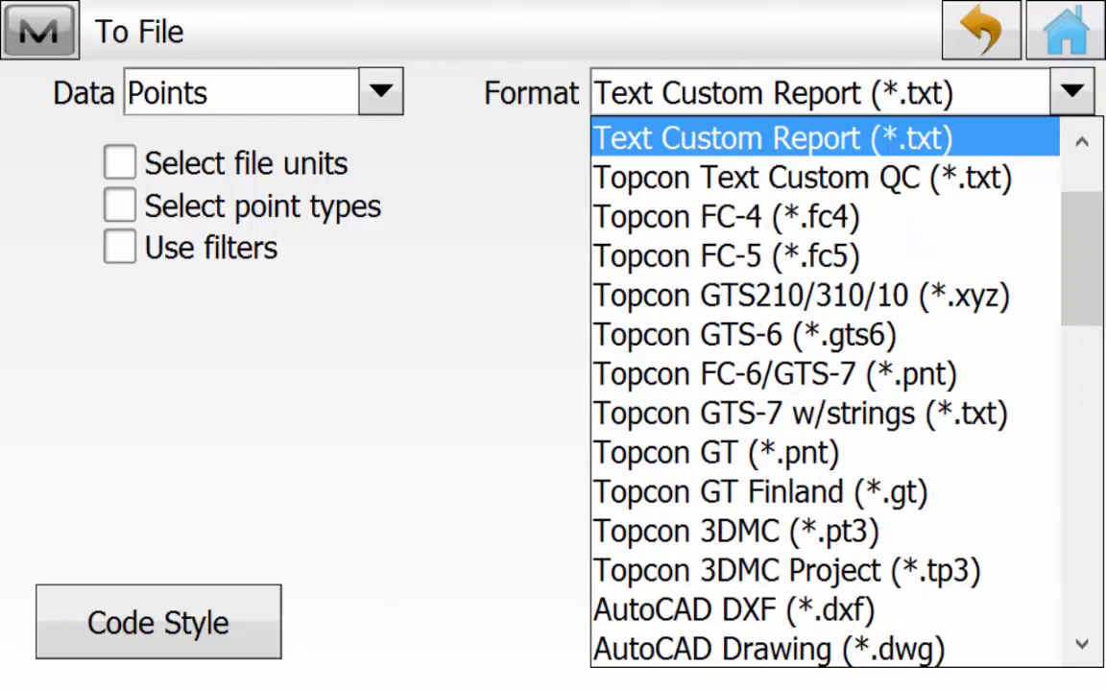
left_click_drag(1081, 259, 1081, 231)
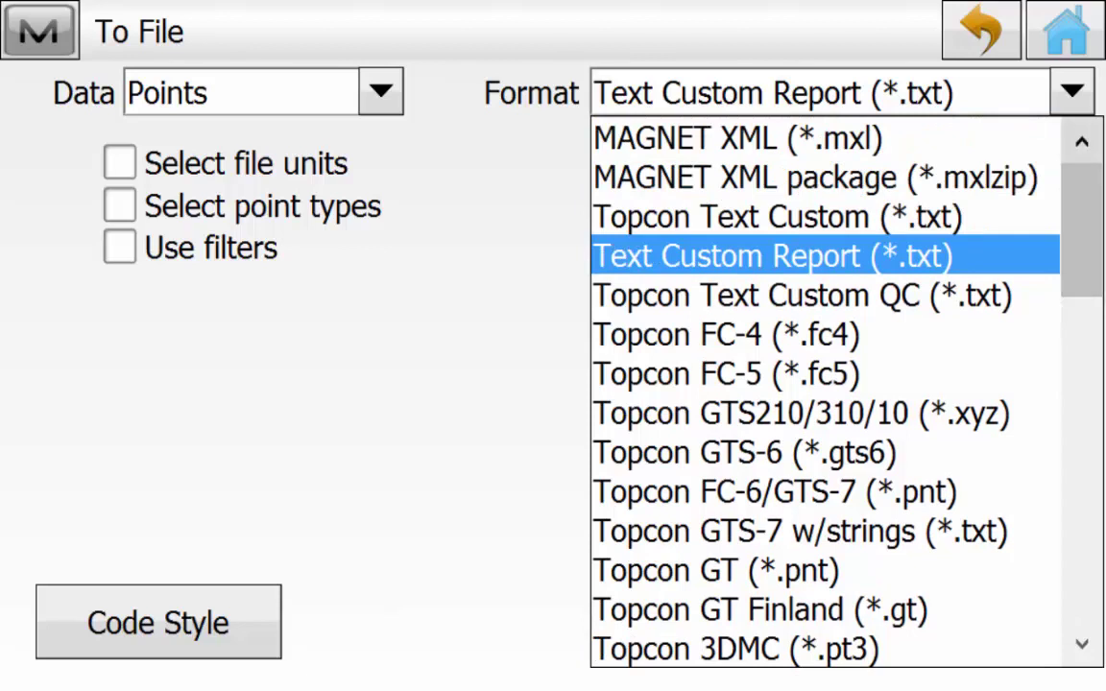
left_click(926, 136)
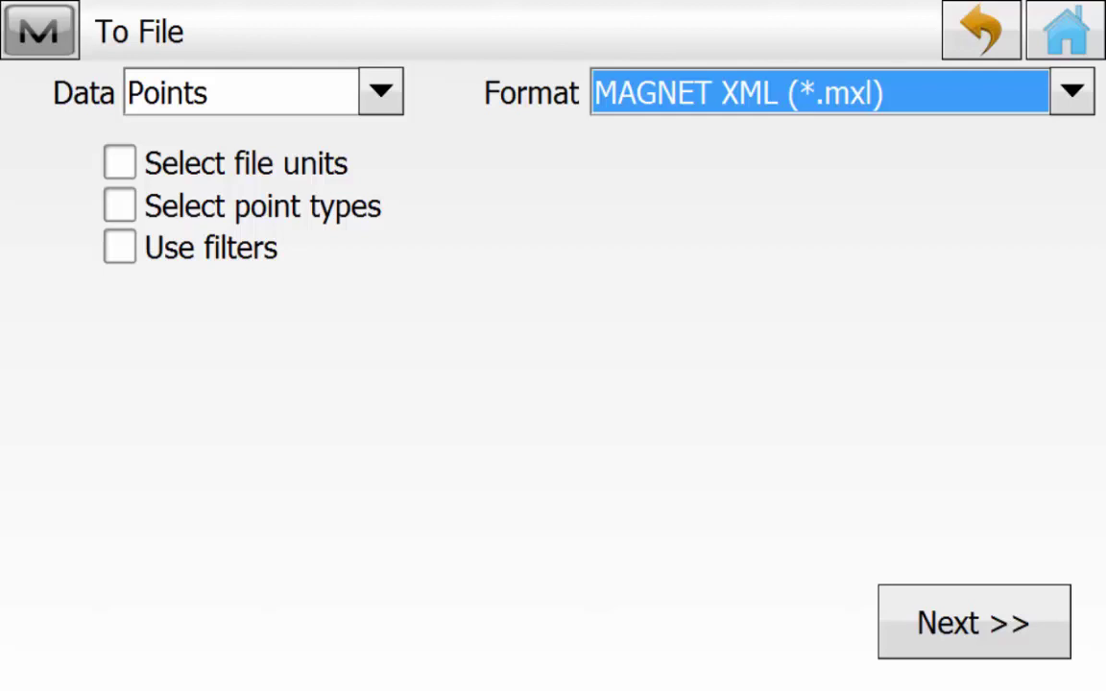
left_click(1012, 604)
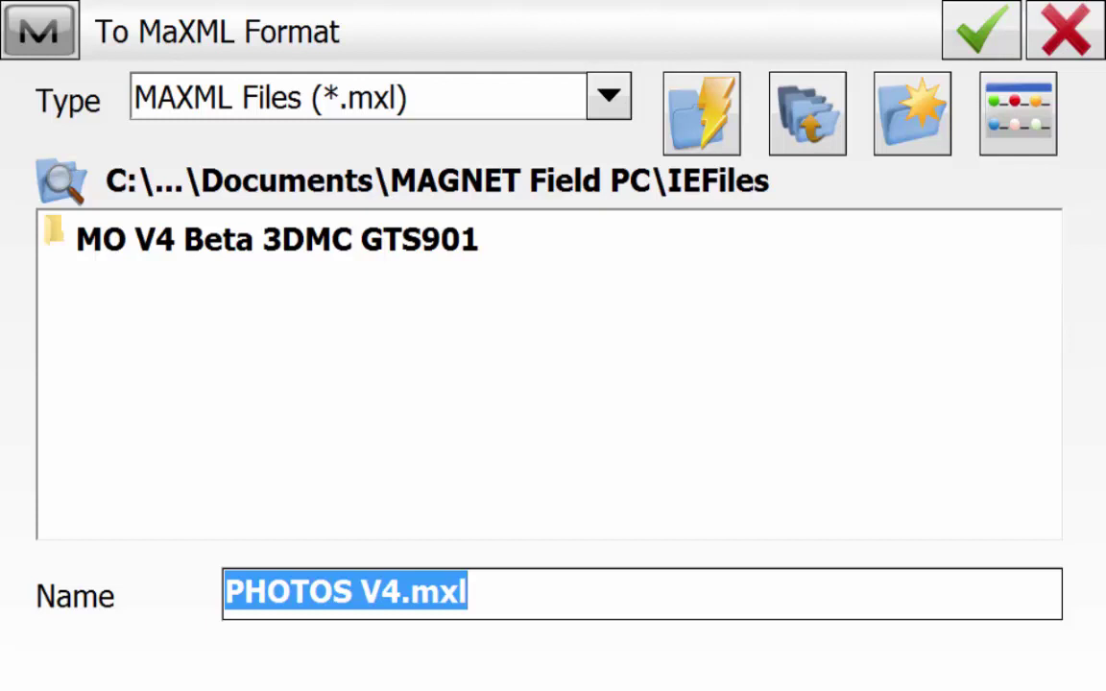
Step: Export to PHOTOS V4.mxl in the MAGNET Field PC Images folder, accepting the MGA94-Zone_50 projection and Grid coordinate type
left_click(807, 113)
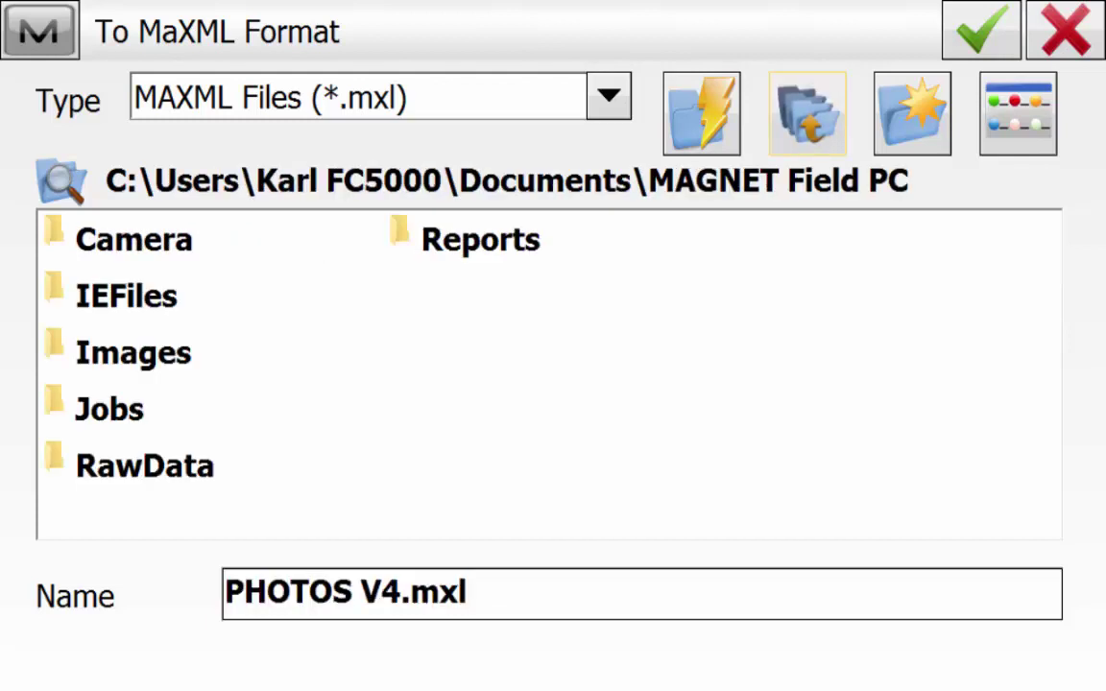
left_click(133, 352)
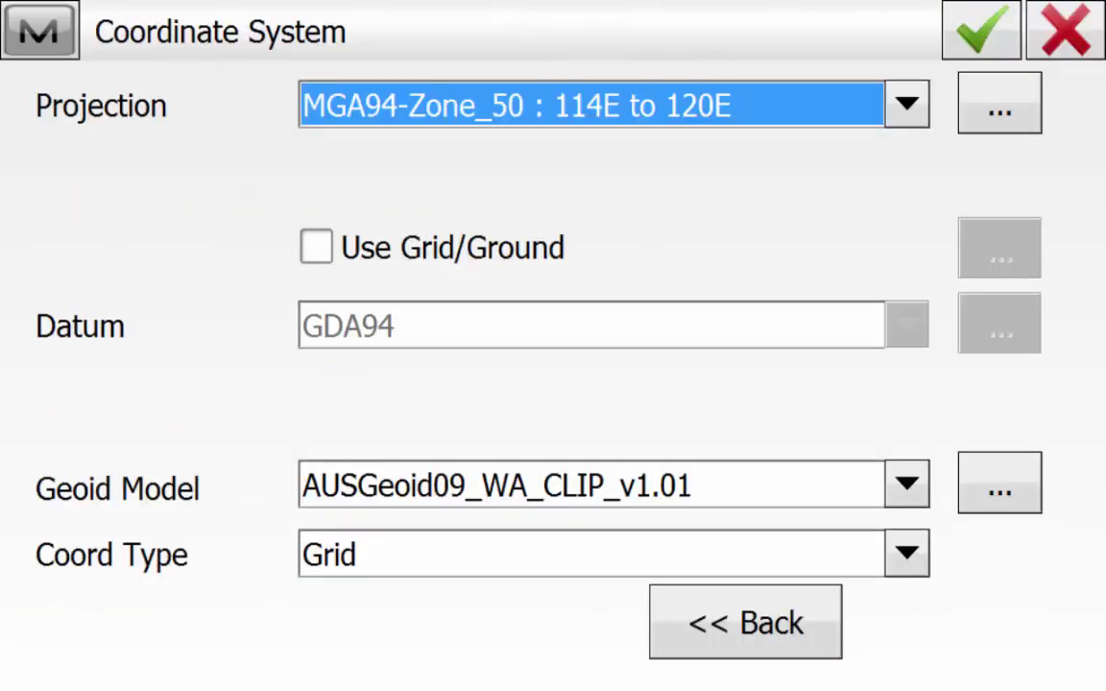
left_click(979, 31)
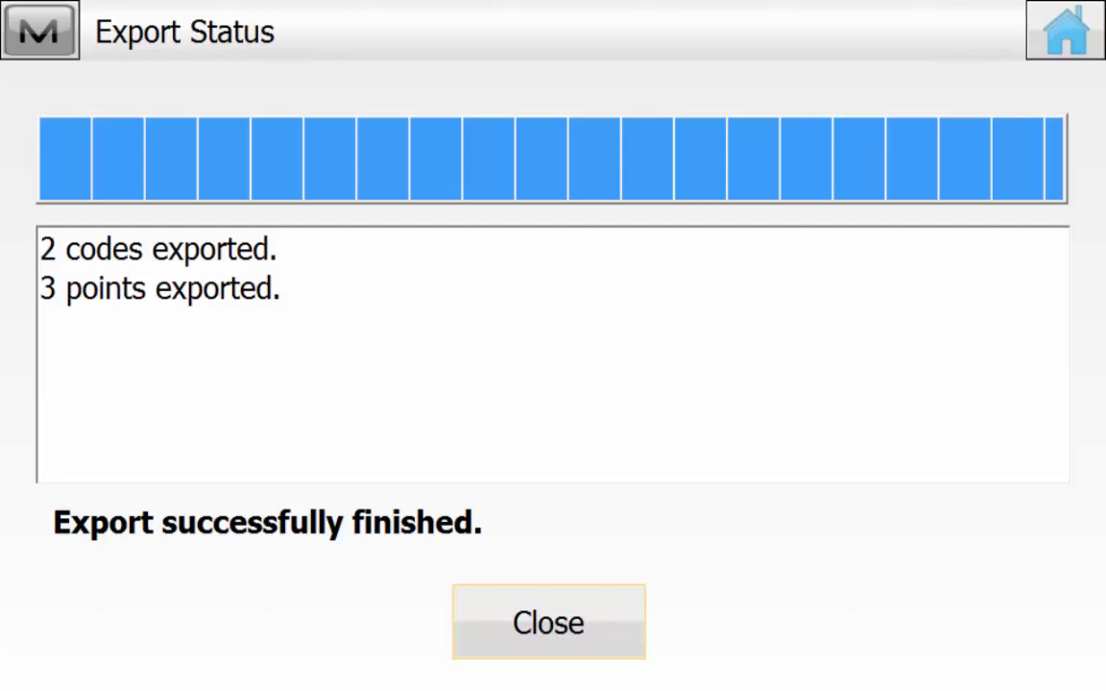
left_click(548, 621)
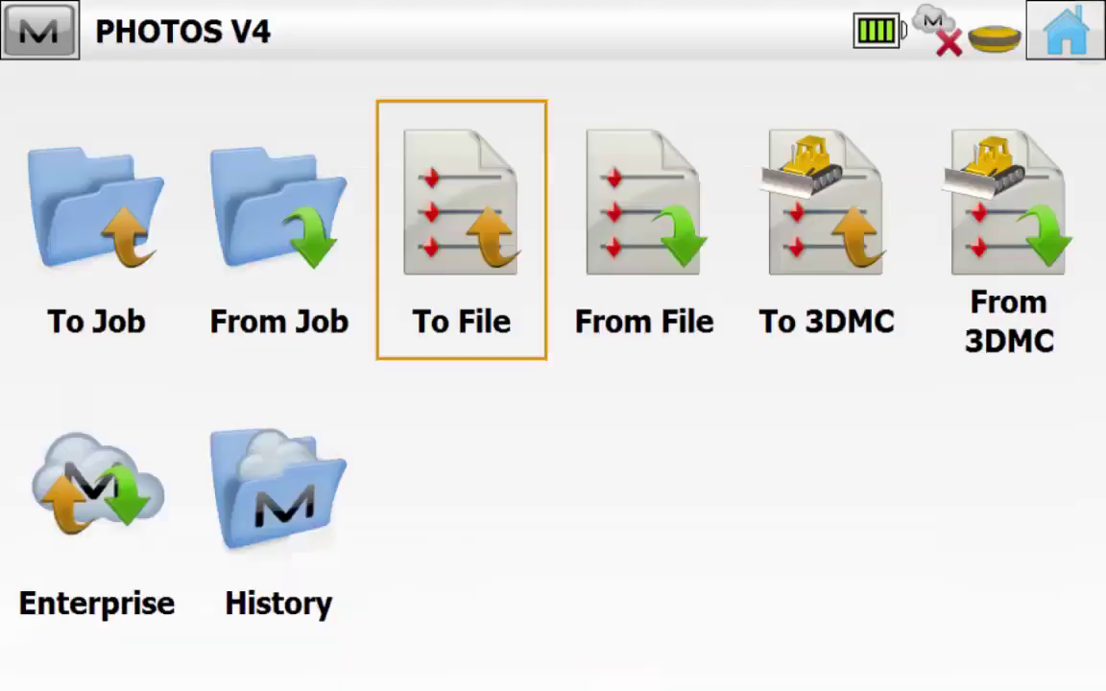
left_click(1065, 31)
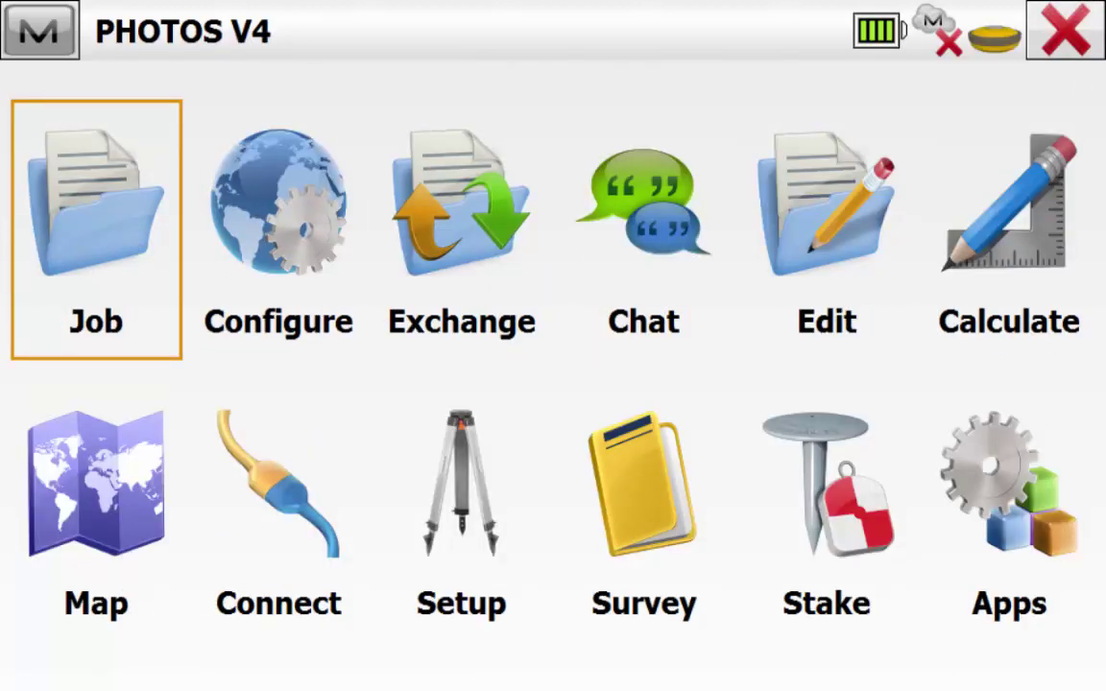
Step: Disconnect the FC5000 GPS receiver and exit the field program to the desktop
left_click(286, 484)
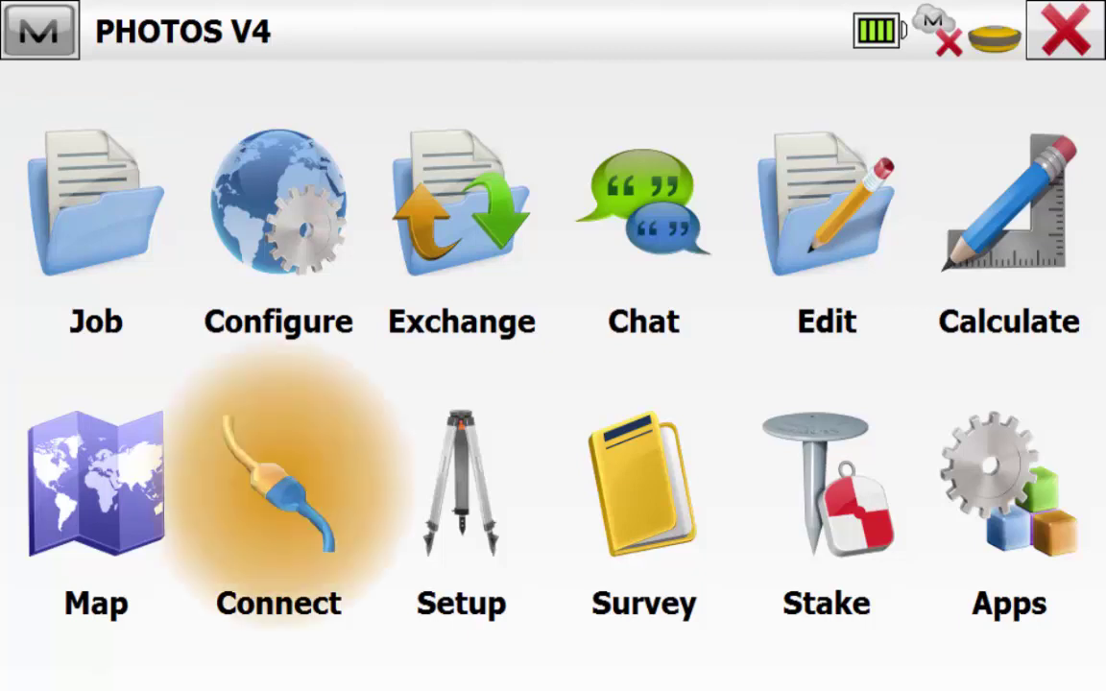
left_click(693, 628)
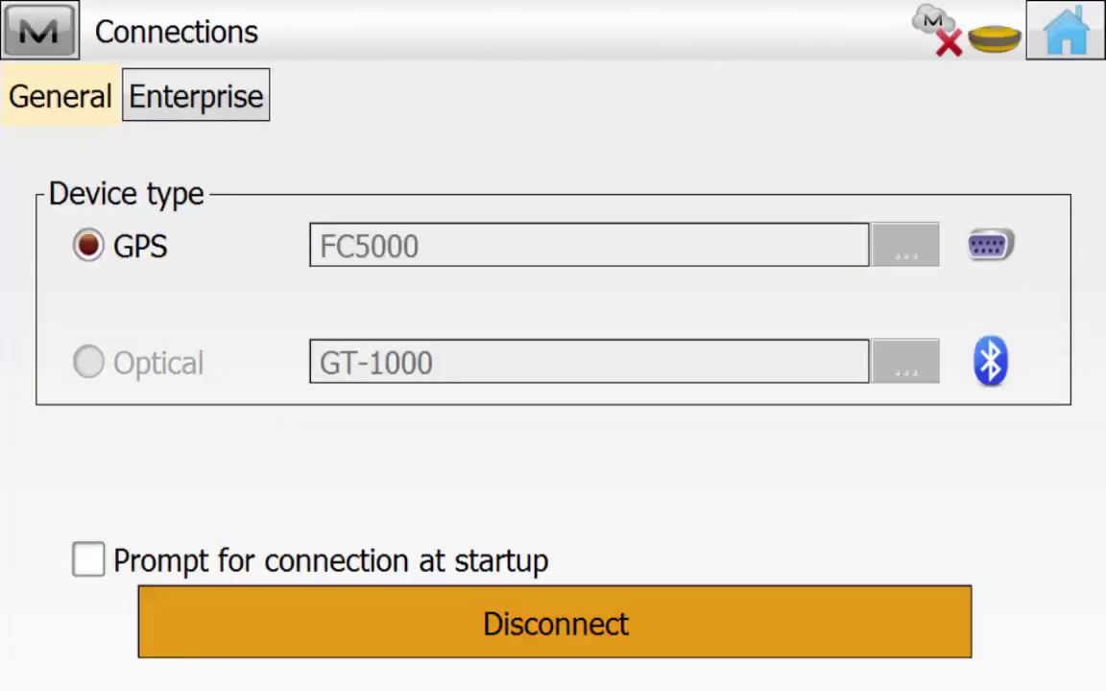
left_click(1064, 30)
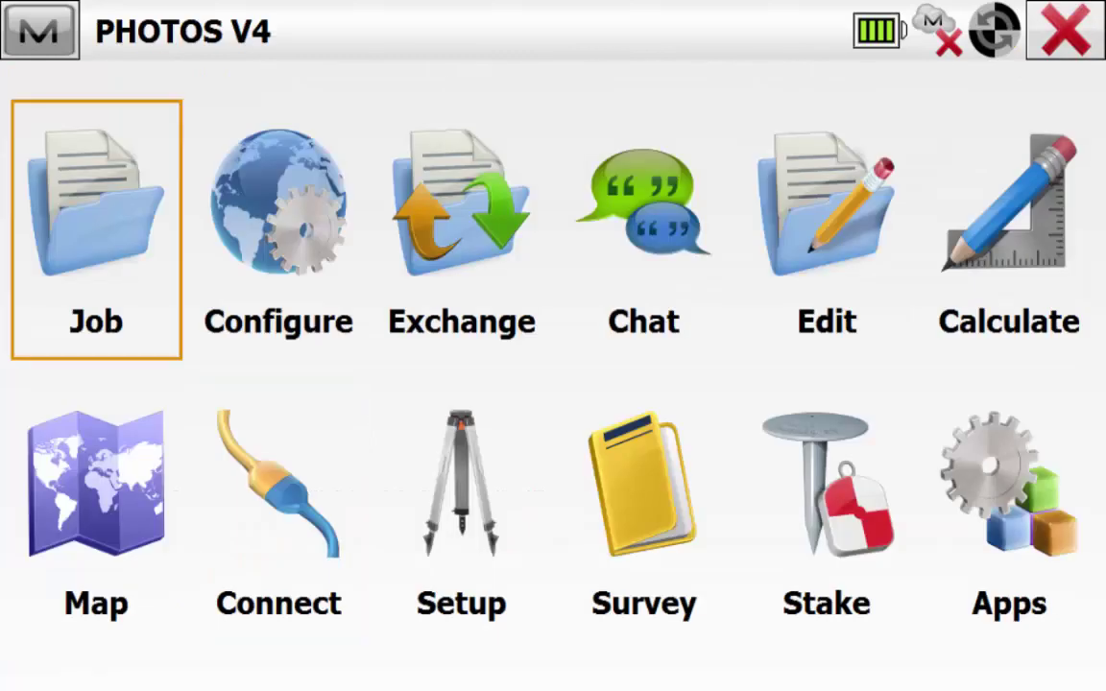
left_click(1064, 30)
left_click(435, 538)
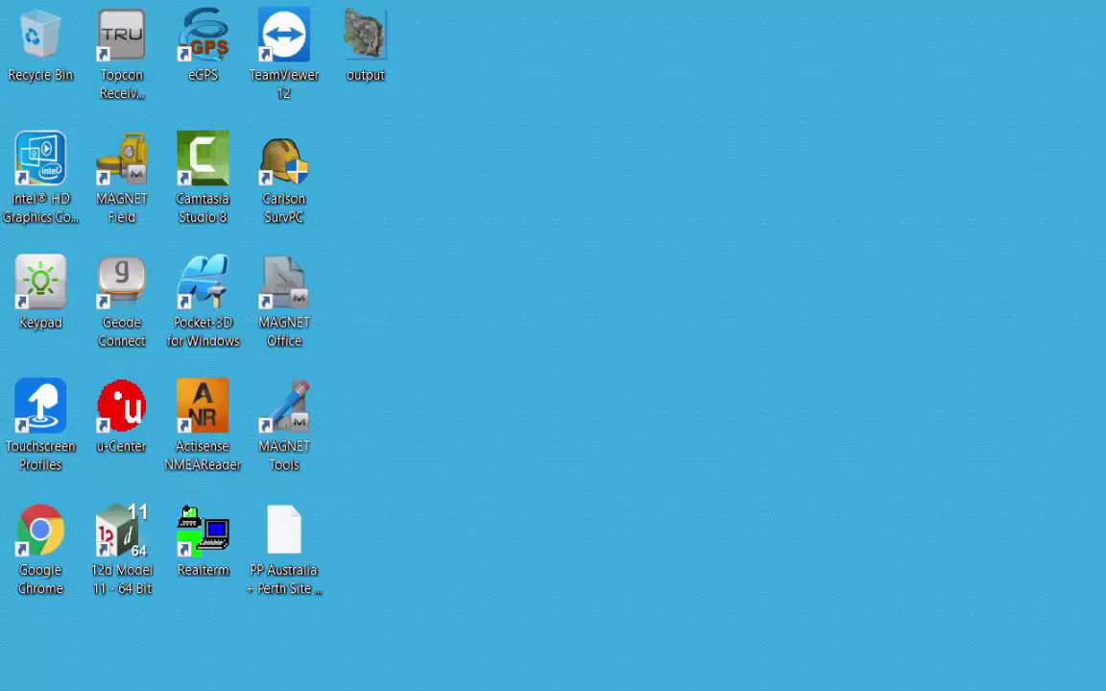
Step: Switch to File Explorer and open the exported photo folder Documents\MAGNET Field PC\Images\PHOTOS V4.mxl.extdata
key("super+e")
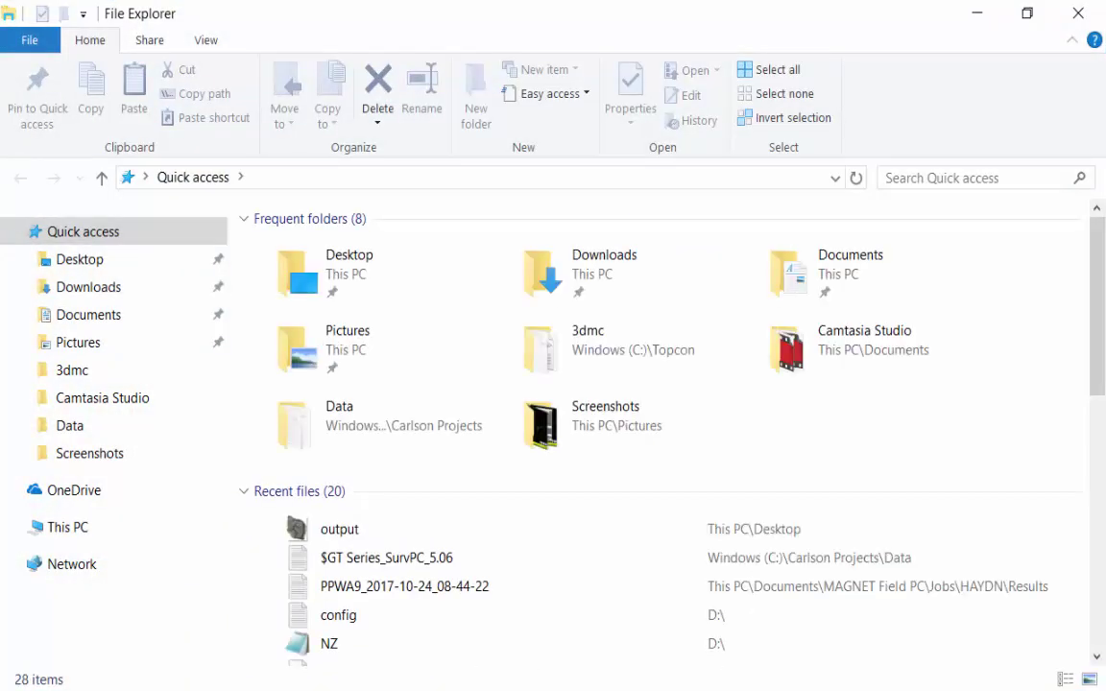
left_click(88, 314)
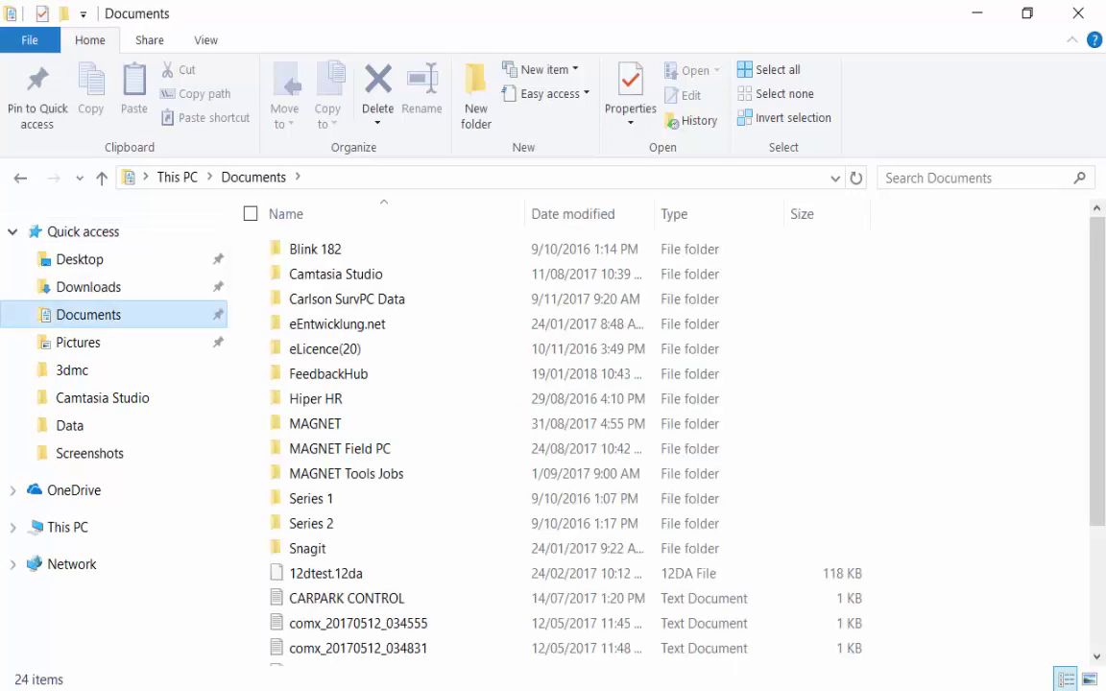
double_click(339, 448)
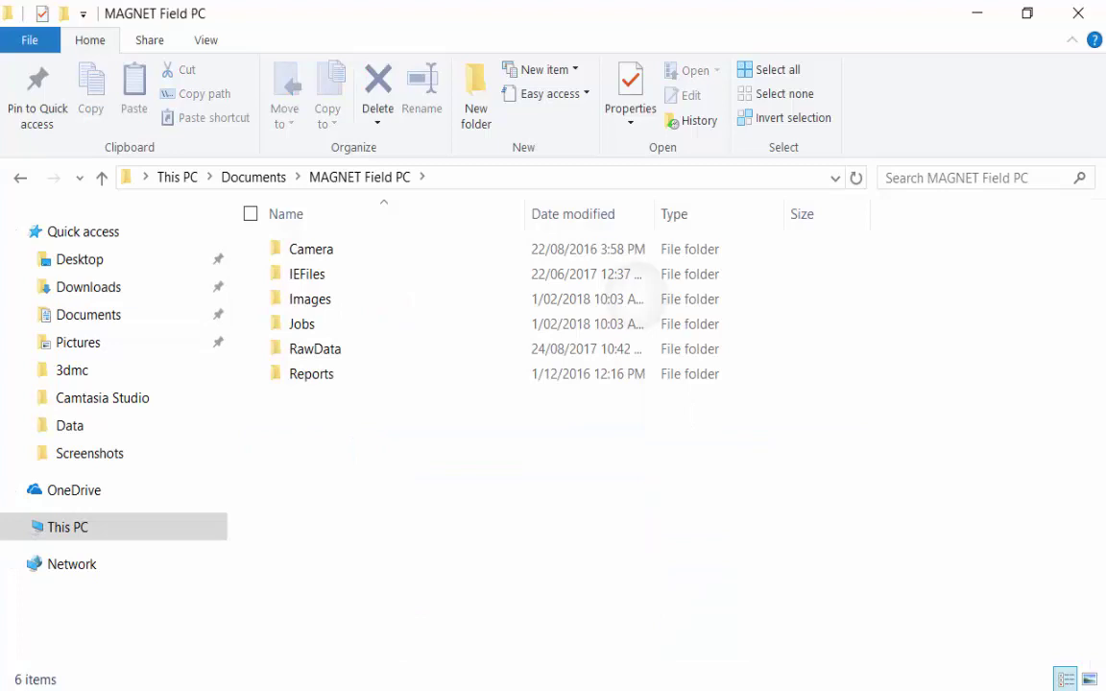
double_click(309, 299)
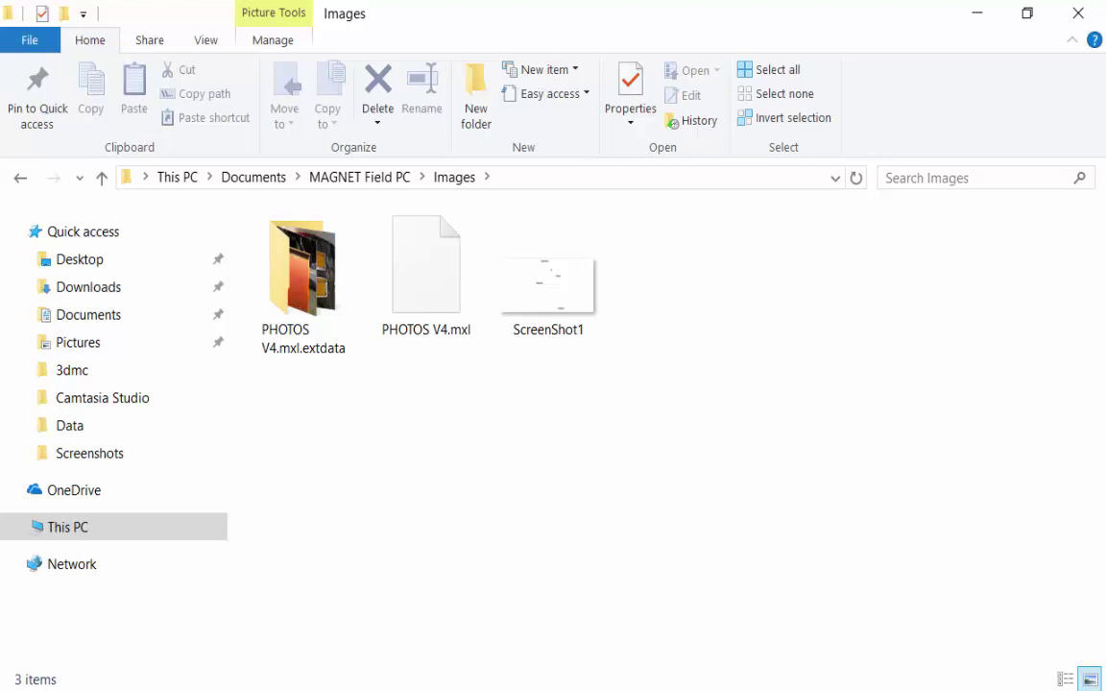
double_click(302, 284)
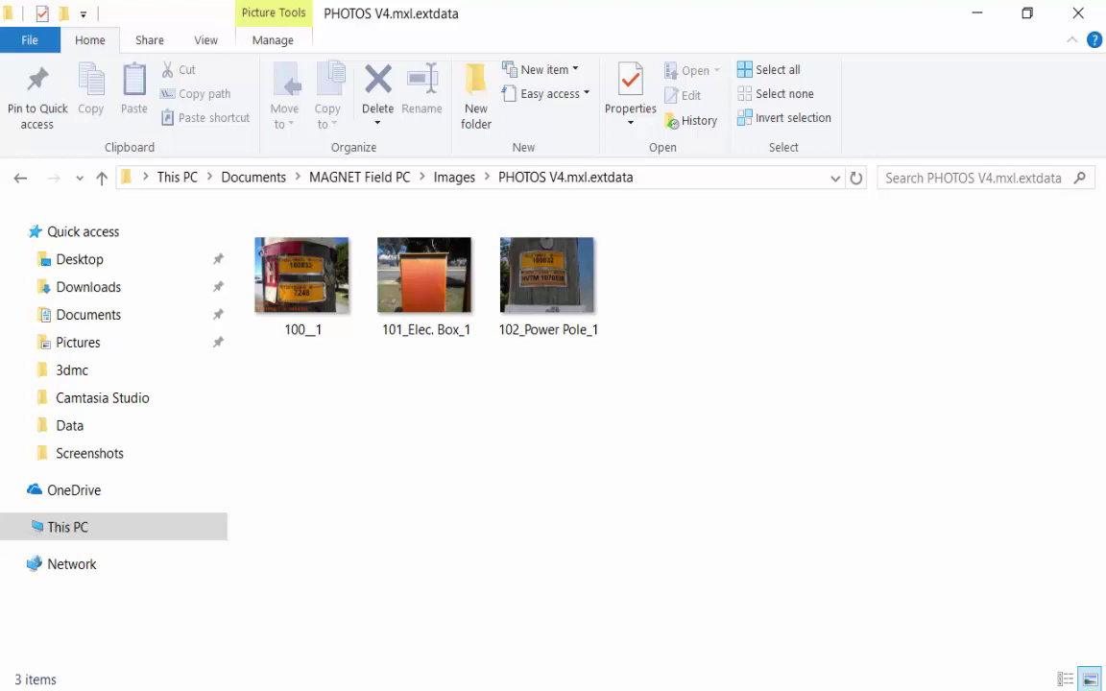
Step: View the exported photos from 100__1 through 102_Power Pole_1 in sequence, then close the viewer
left_click(259, 251)
double_click(259, 251)
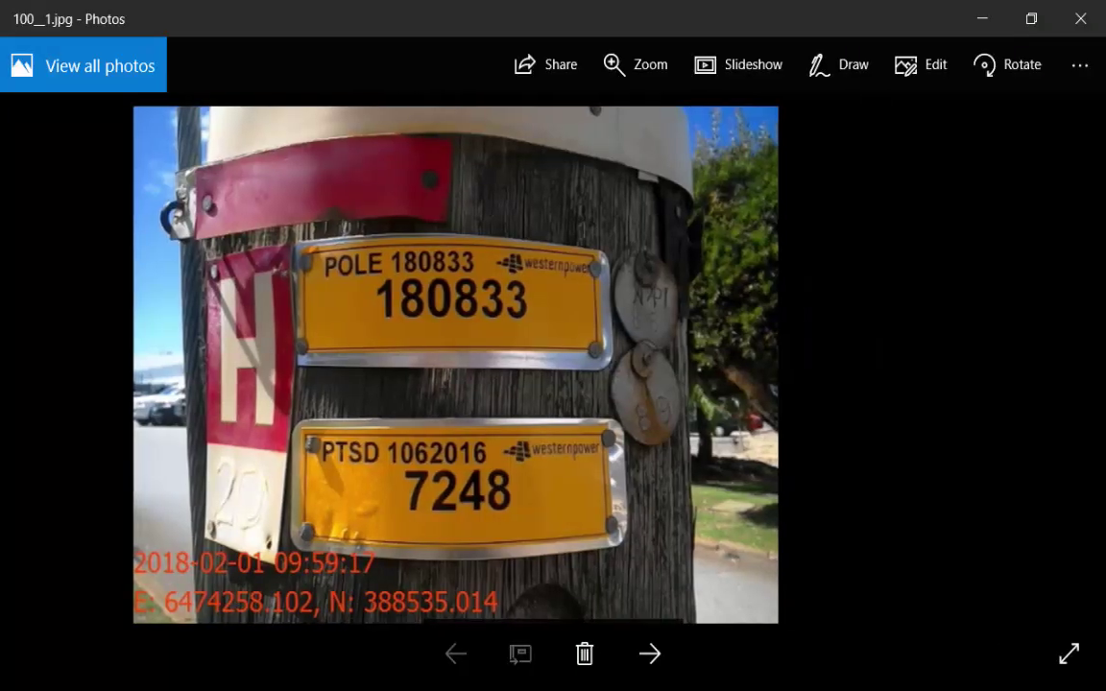
key("Right")
key("Right")
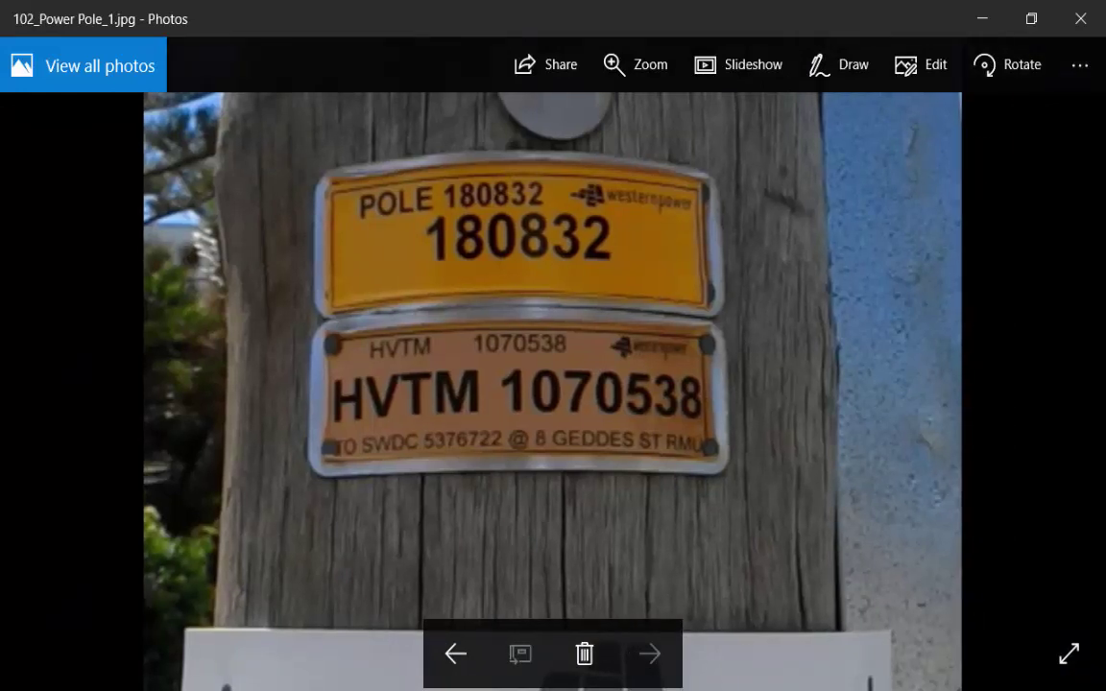
left_click(1079, 18)
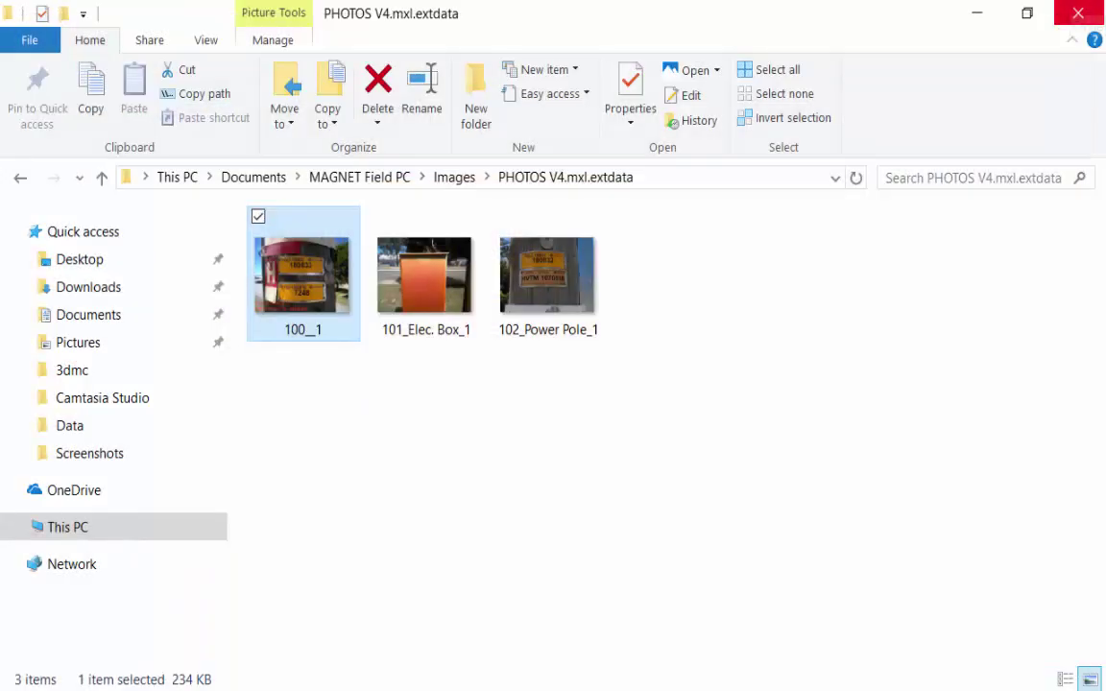
left_click(1079, 13)
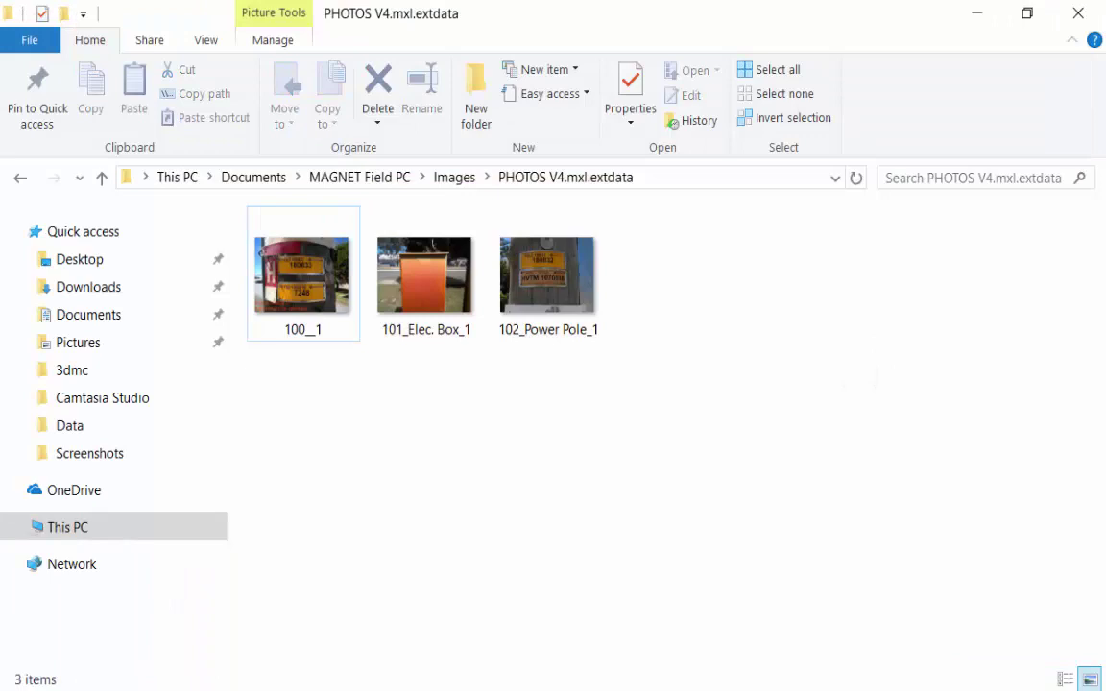